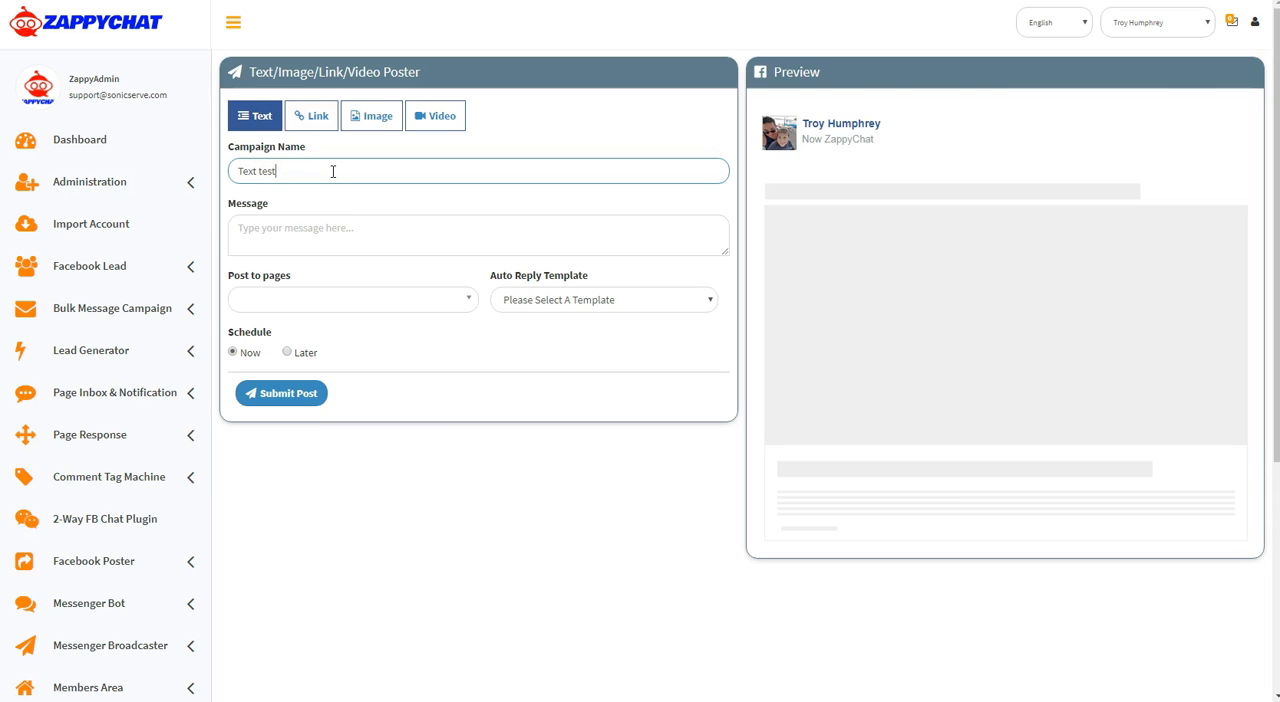
Enter the message "This is a quick post test" and choose ZappyChat as the page to post to
{"action": "left_click", "coordinate": [357, 241]}
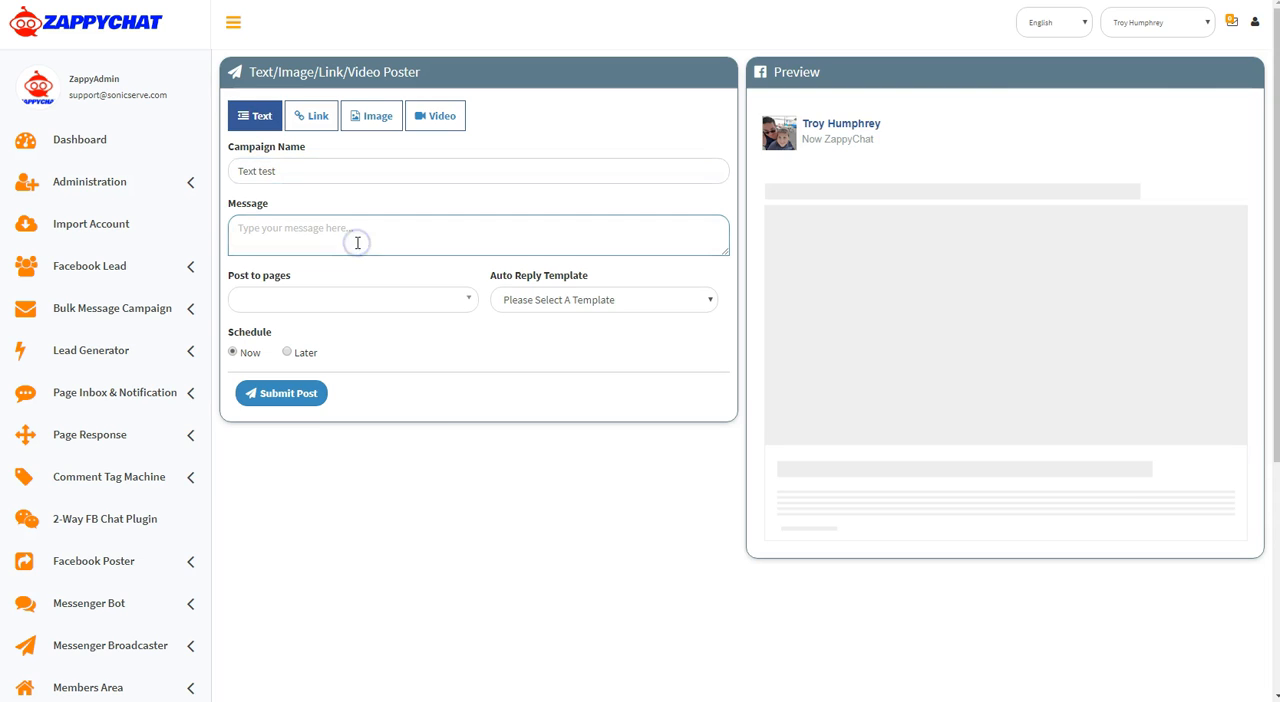
{"action": "type", "text": "This is a quick post test"}
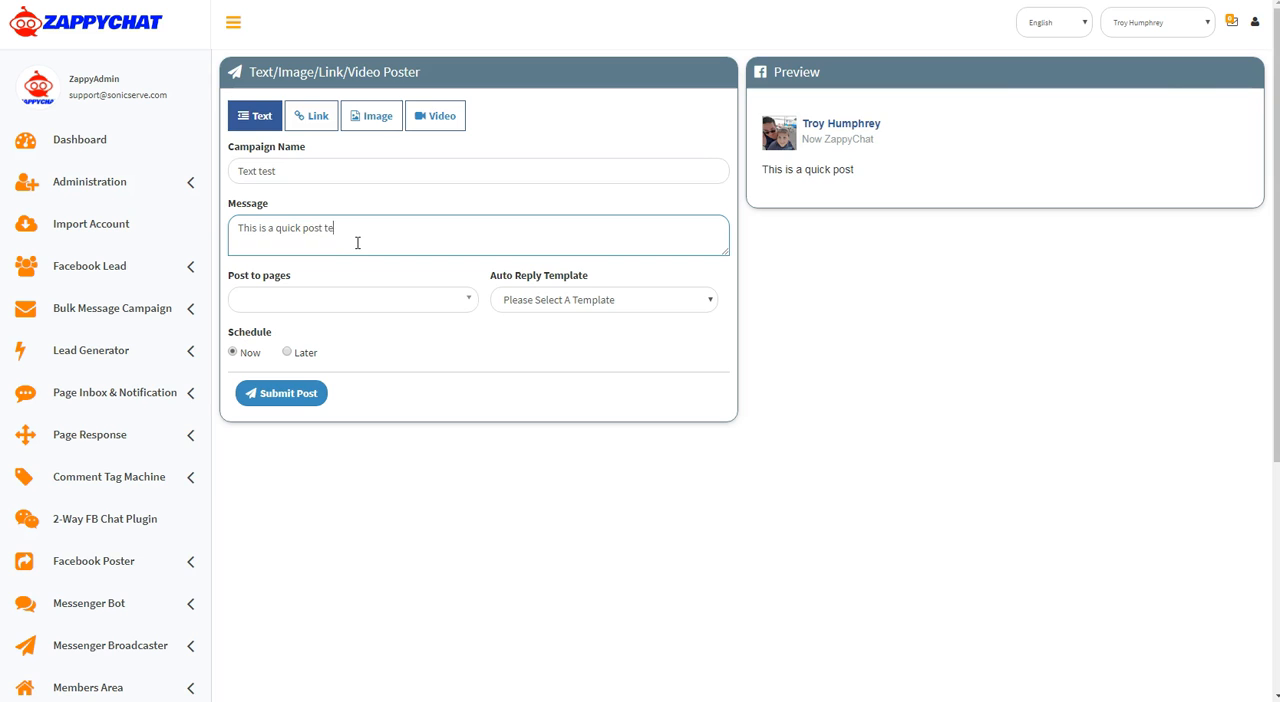
{"action": "left_click", "coordinate": [277, 298]}
{"action": "scroll", "coordinate": [354, 389], "scroll_direction": "down", "scroll_amount": 3}
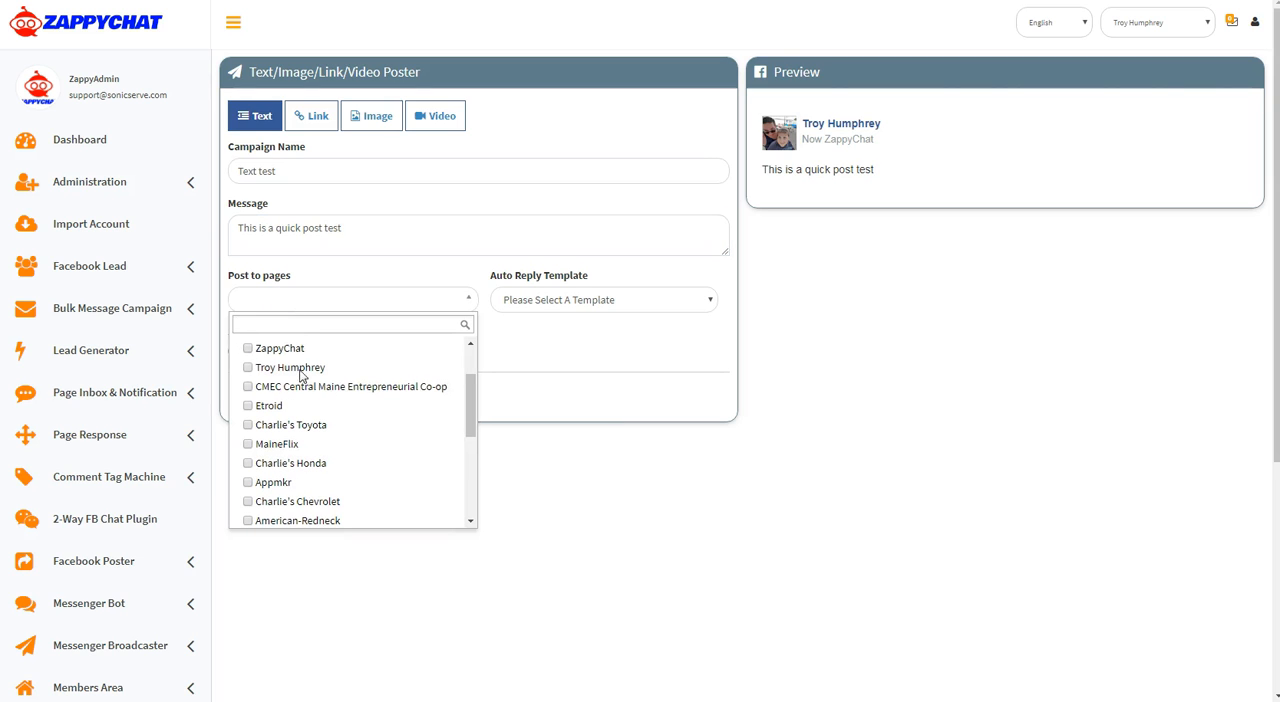
{"action": "left_click", "coordinate": [248, 349]}
{"action": "left_click", "coordinate": [486, 363]}
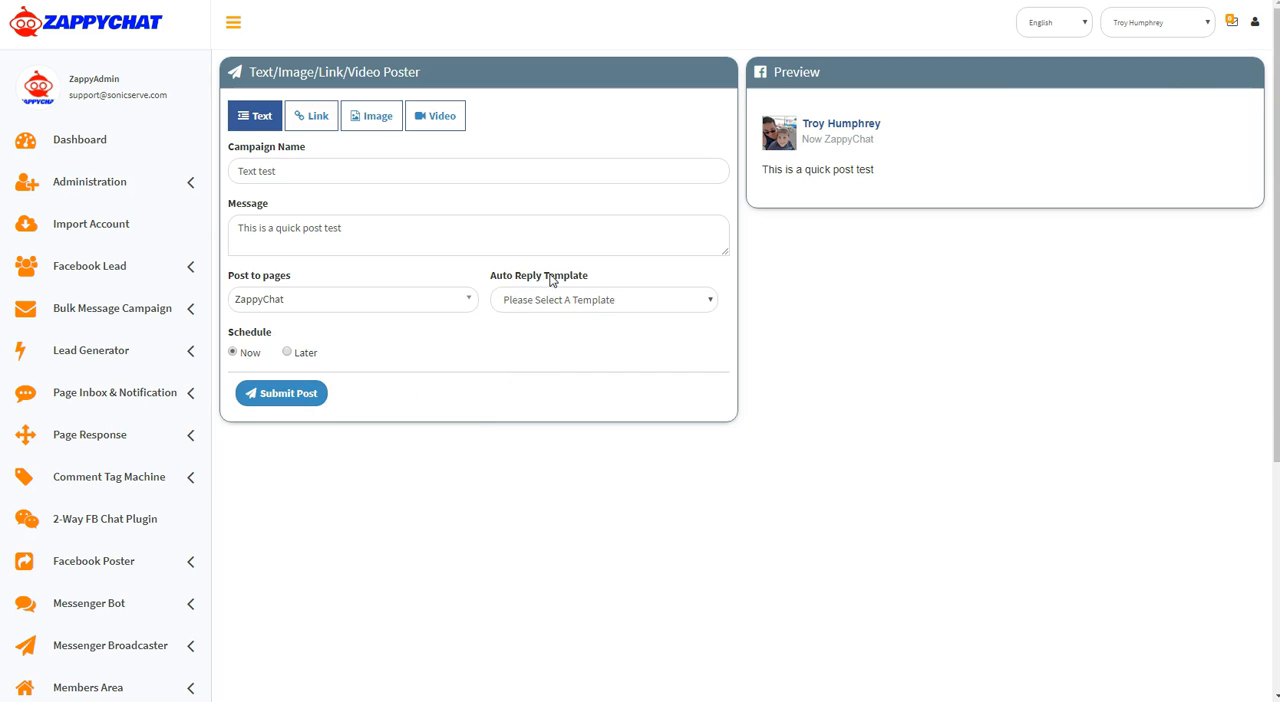
Examine the auto reply template choices and find the template manager among the Facebook Poster options
{"action": "left_click", "coordinate": [553, 305]}
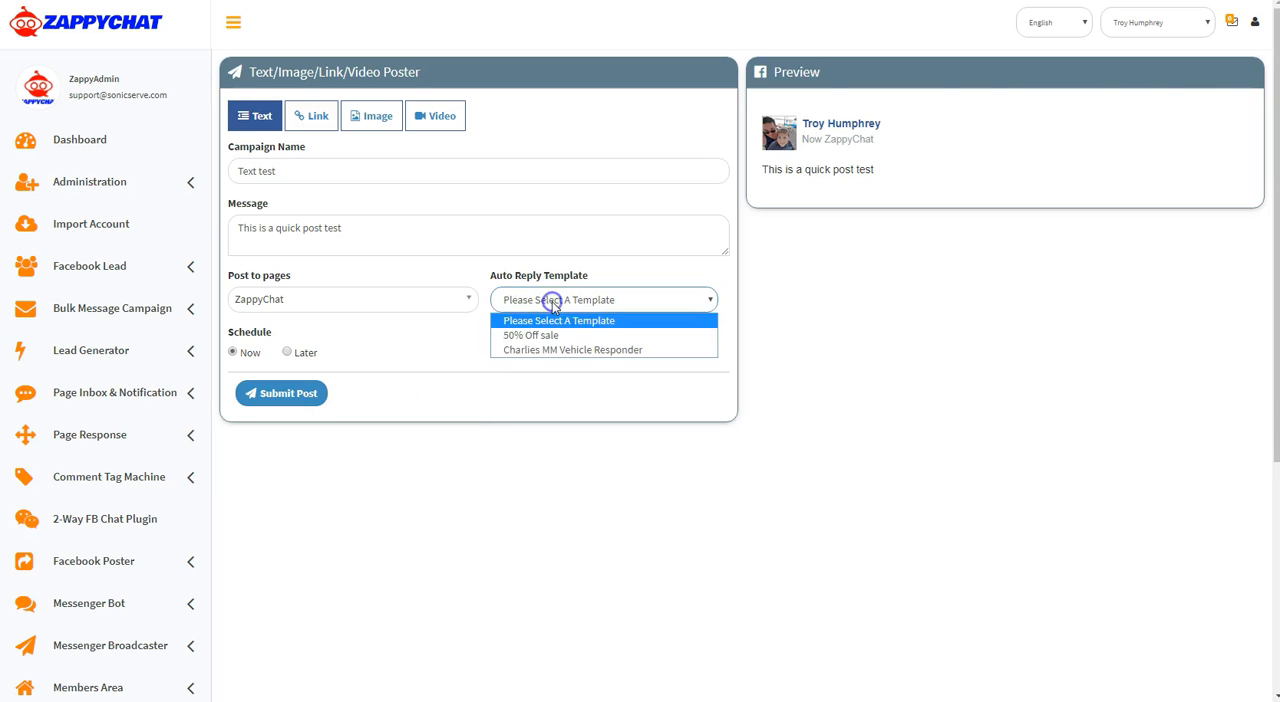
{"action": "left_click", "coordinate": [542, 379]}
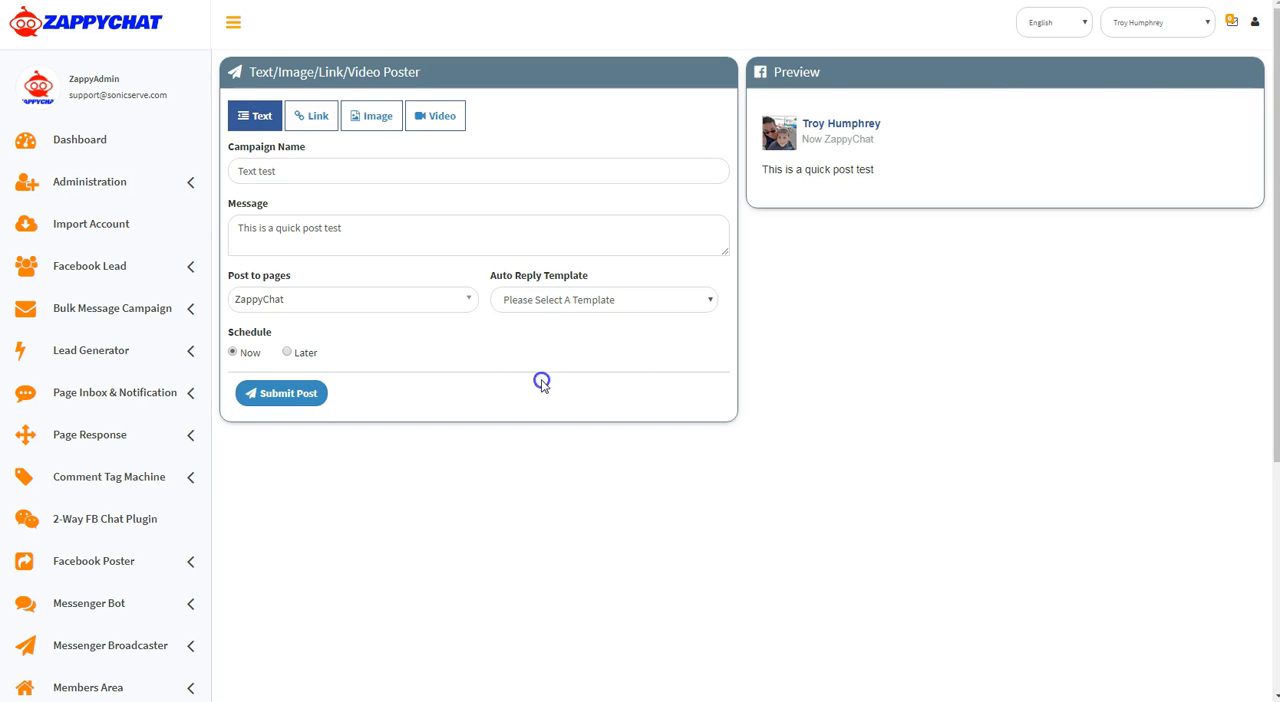
{"action": "left_click", "coordinate": [104, 566]}
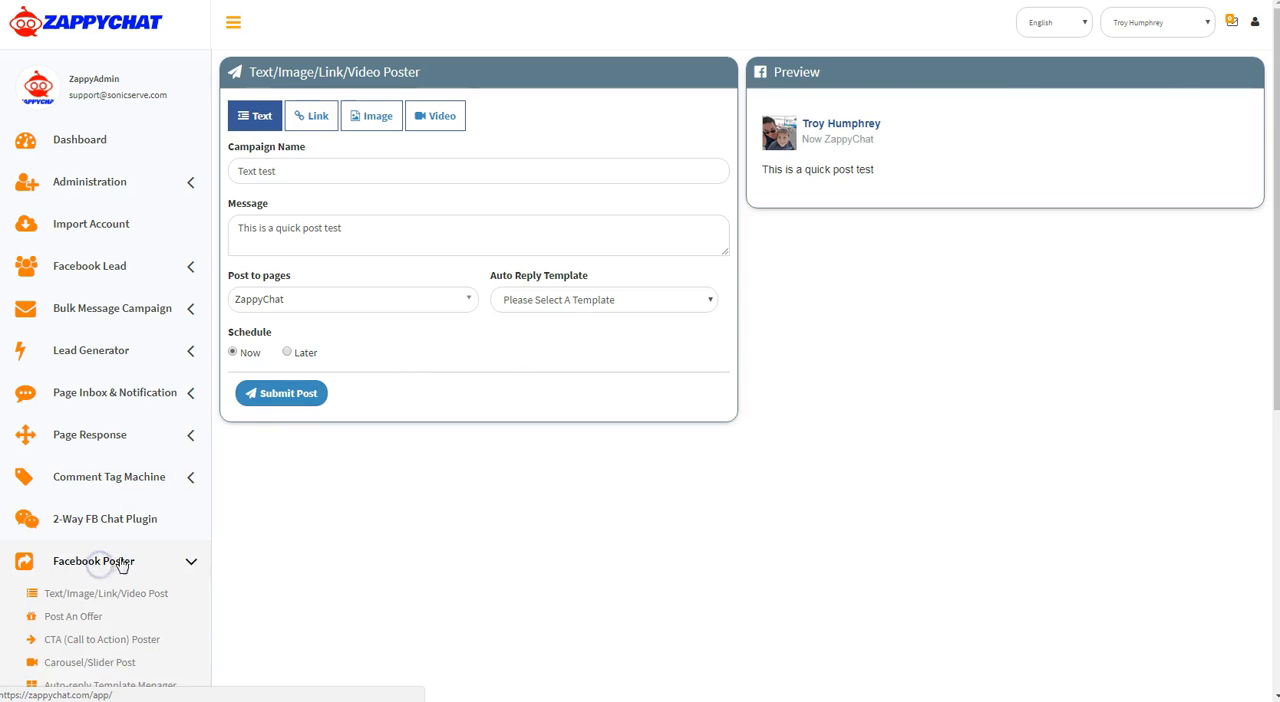
{"action": "scroll", "coordinate": [86, 554], "scroll_direction": "down", "scroll_amount": 2}
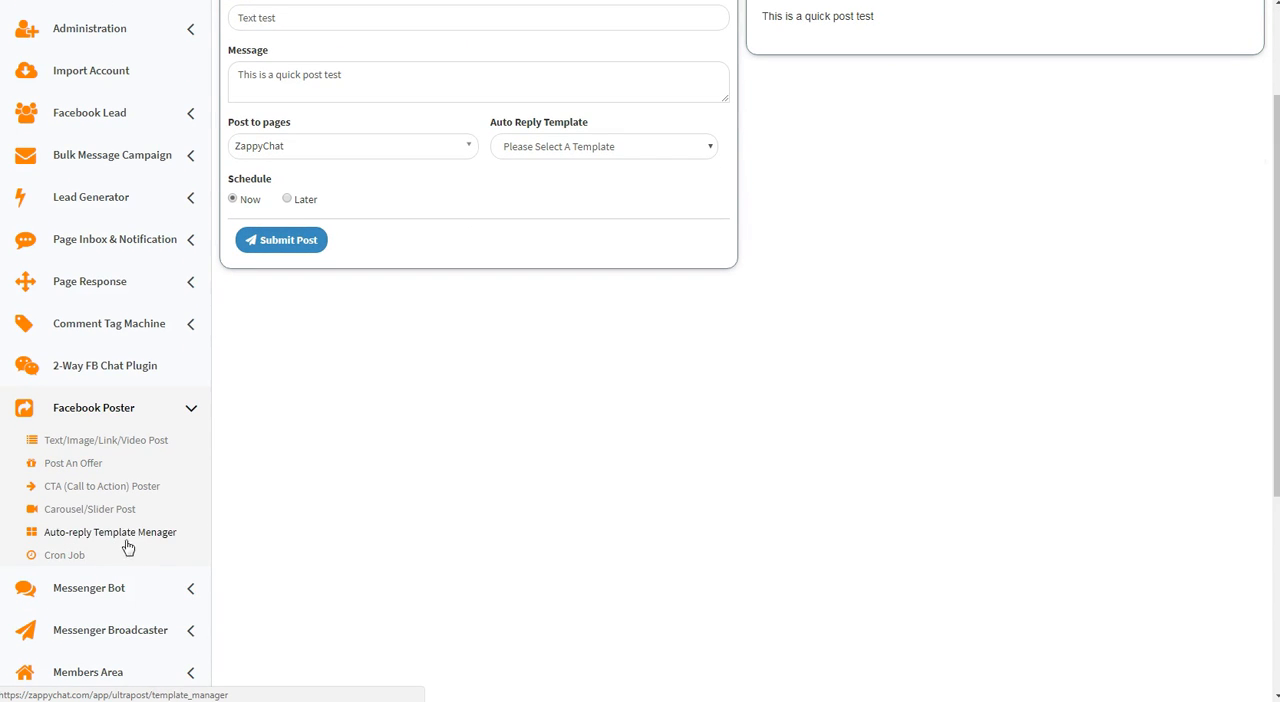
{"action": "left_click", "coordinate": [257, 494]}
{"action": "scroll", "coordinate": [258, 497], "scroll_direction": "up", "scroll_amount": 2}
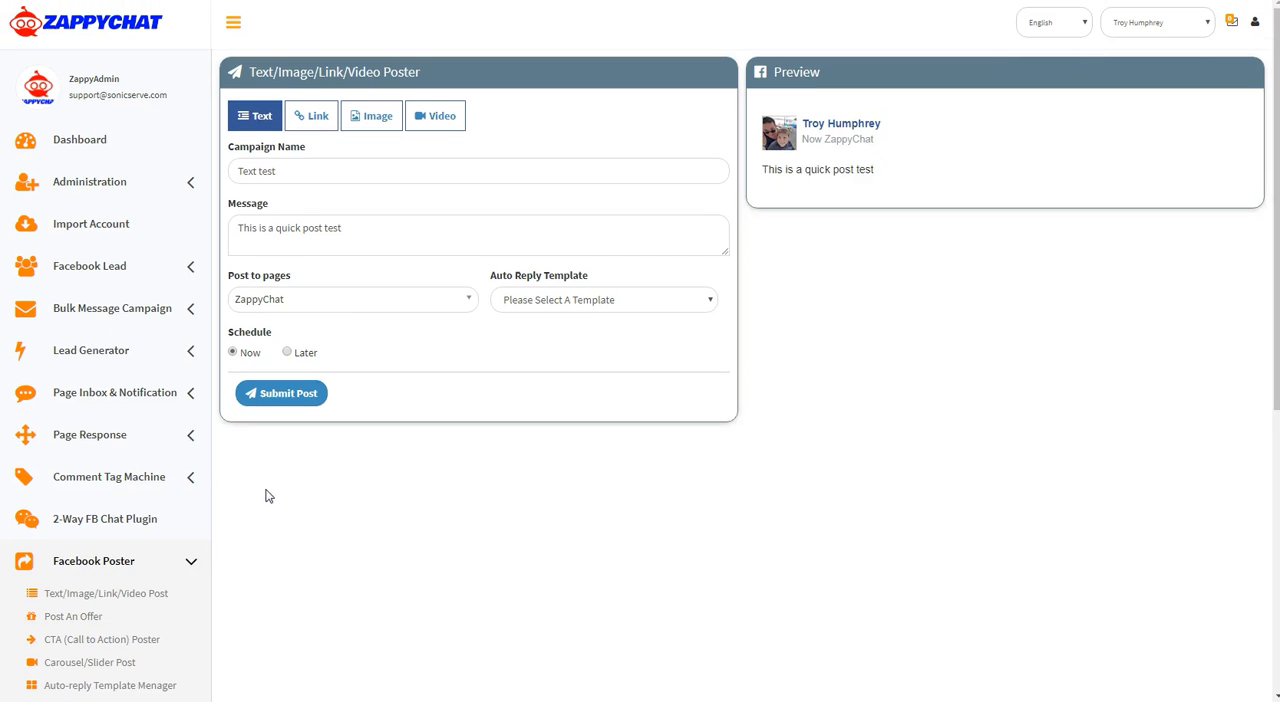
{"action": "left_click", "coordinate": [586, 302]}
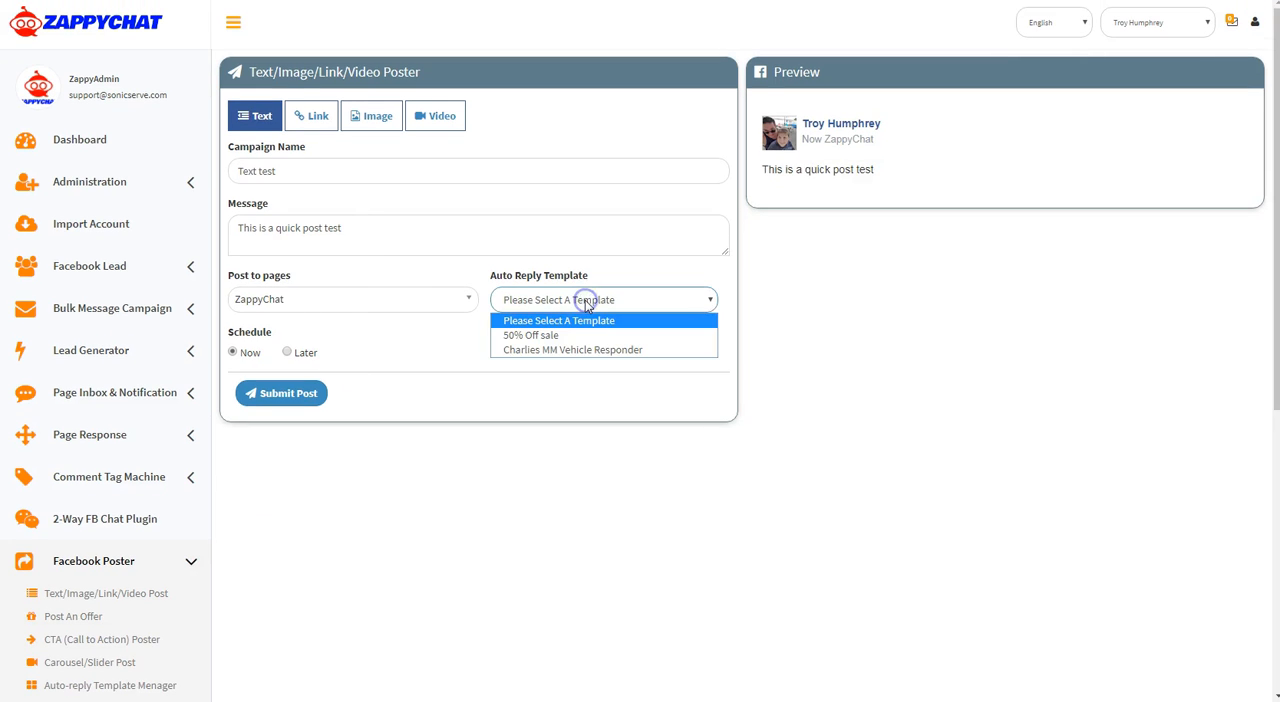
{"action": "left_click", "coordinate": [586, 302]}
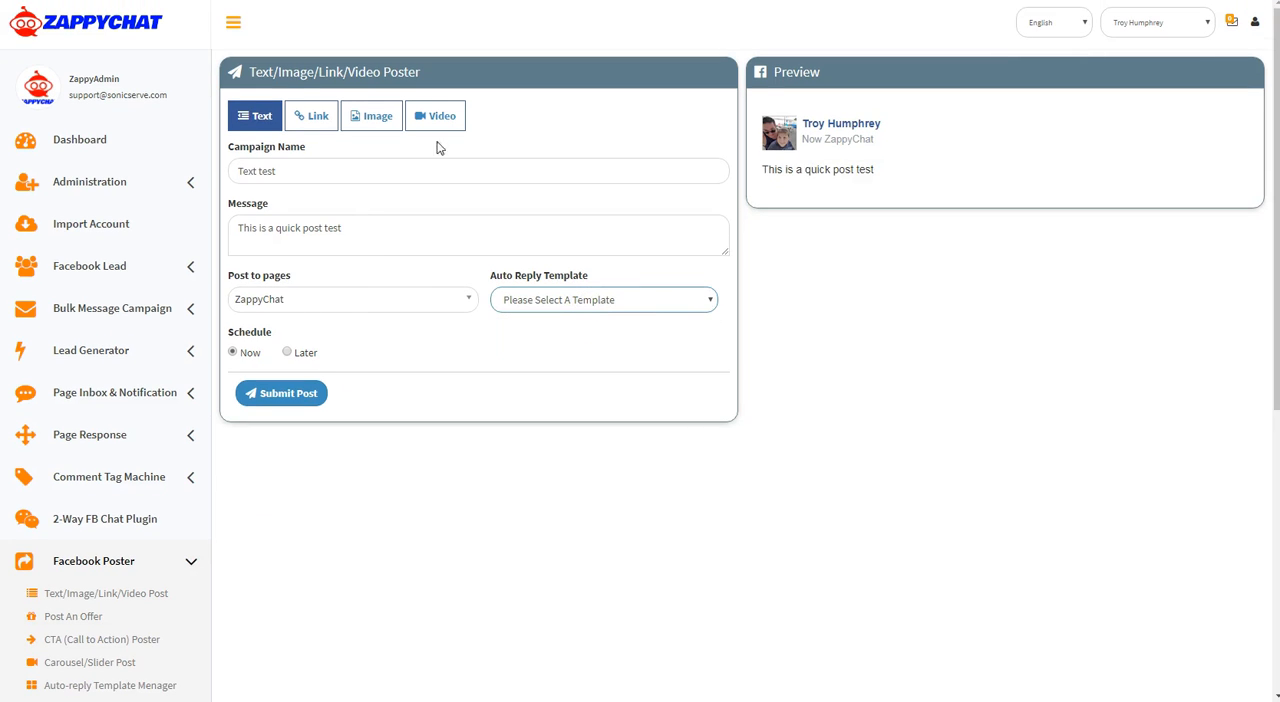
Review the message text in the post preview and look over the auto reply templates again without selecting one
{"action": "left_click_drag", "start_coordinate": [882, 174], "coordinate": [760, 170]}
{"action": "left_click", "coordinate": [795, 252]}
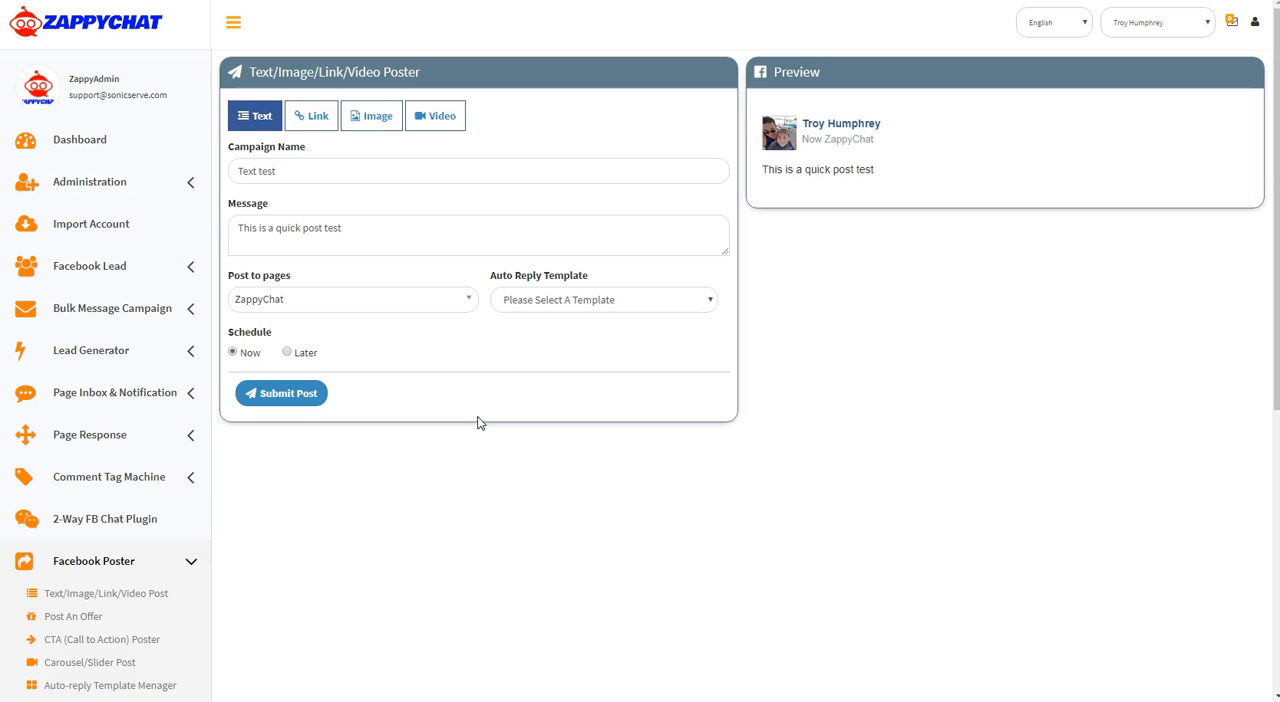
{"action": "left_click", "coordinate": [563, 301]}
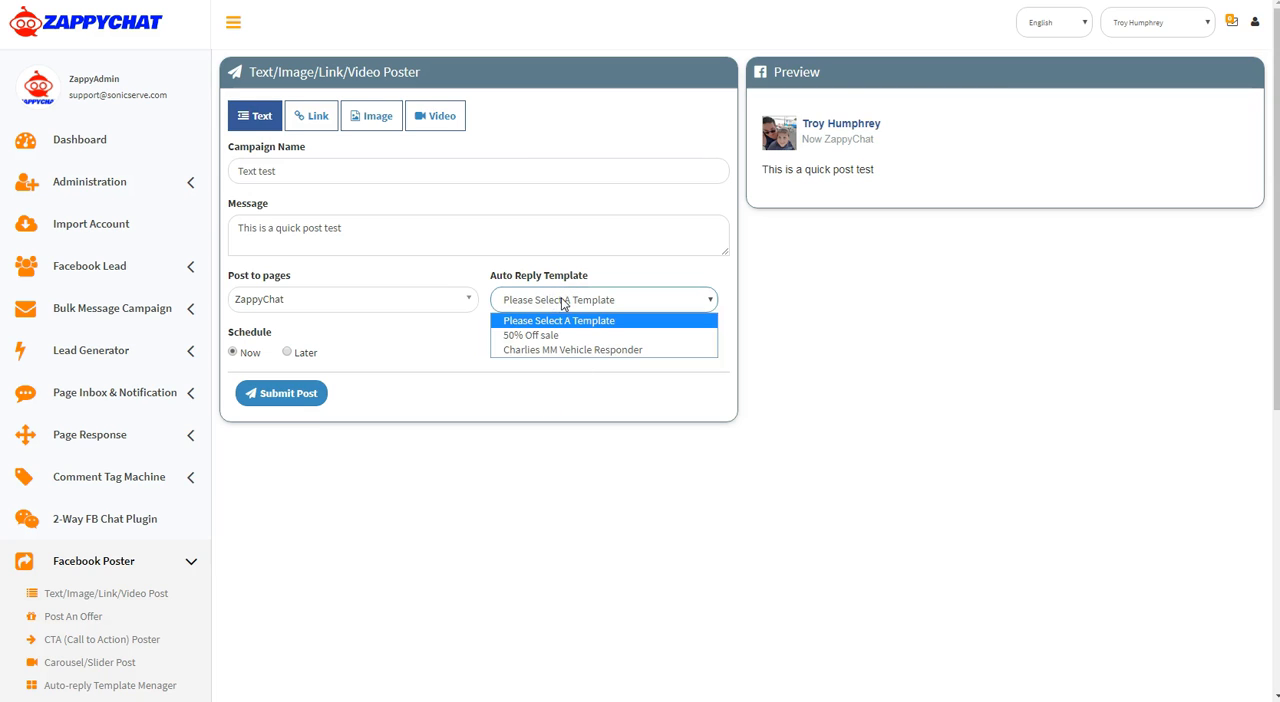
{"action": "left_click", "coordinate": [563, 301]}
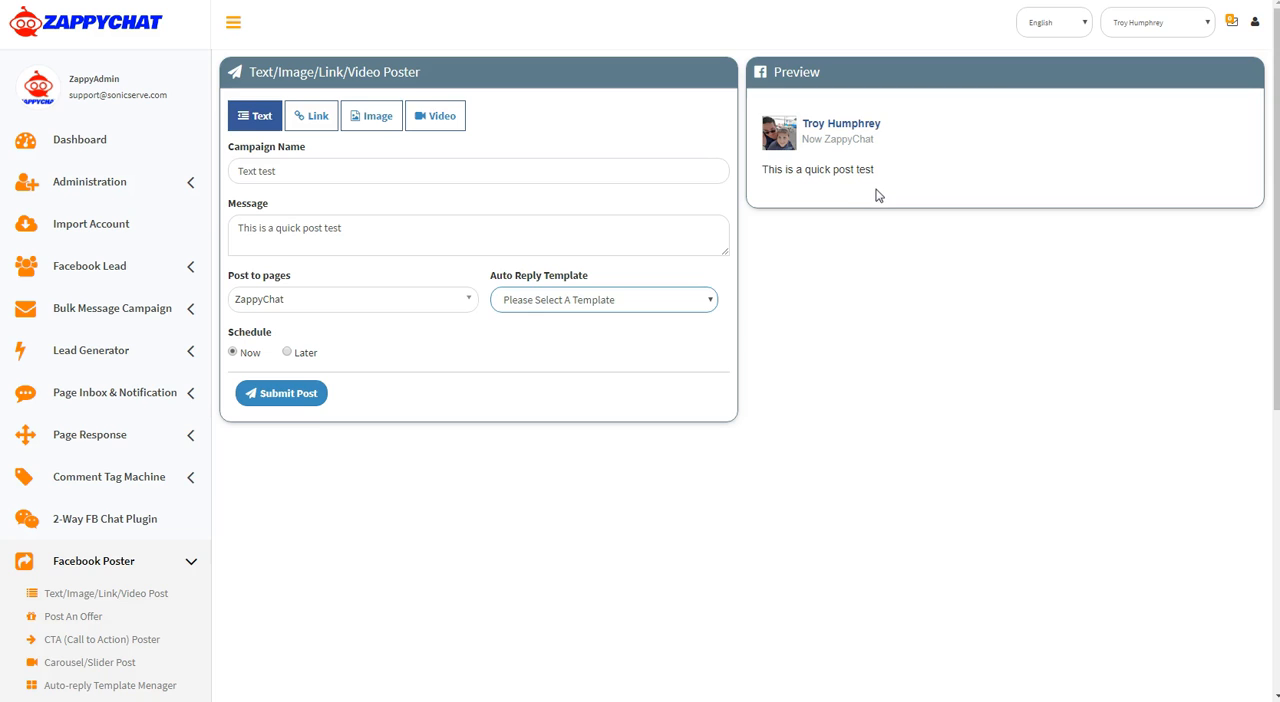
{"action": "left_click", "coordinate": [540, 307]}
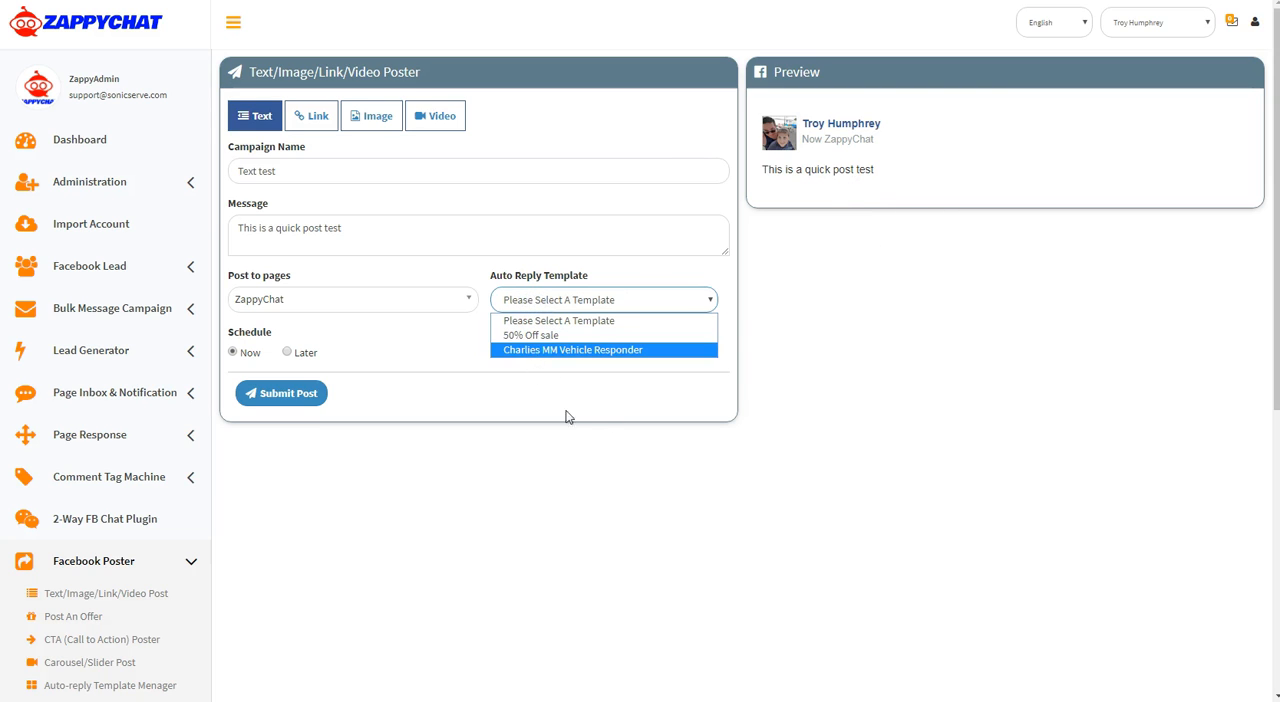
{"action": "left_click", "coordinate": [596, 441]}
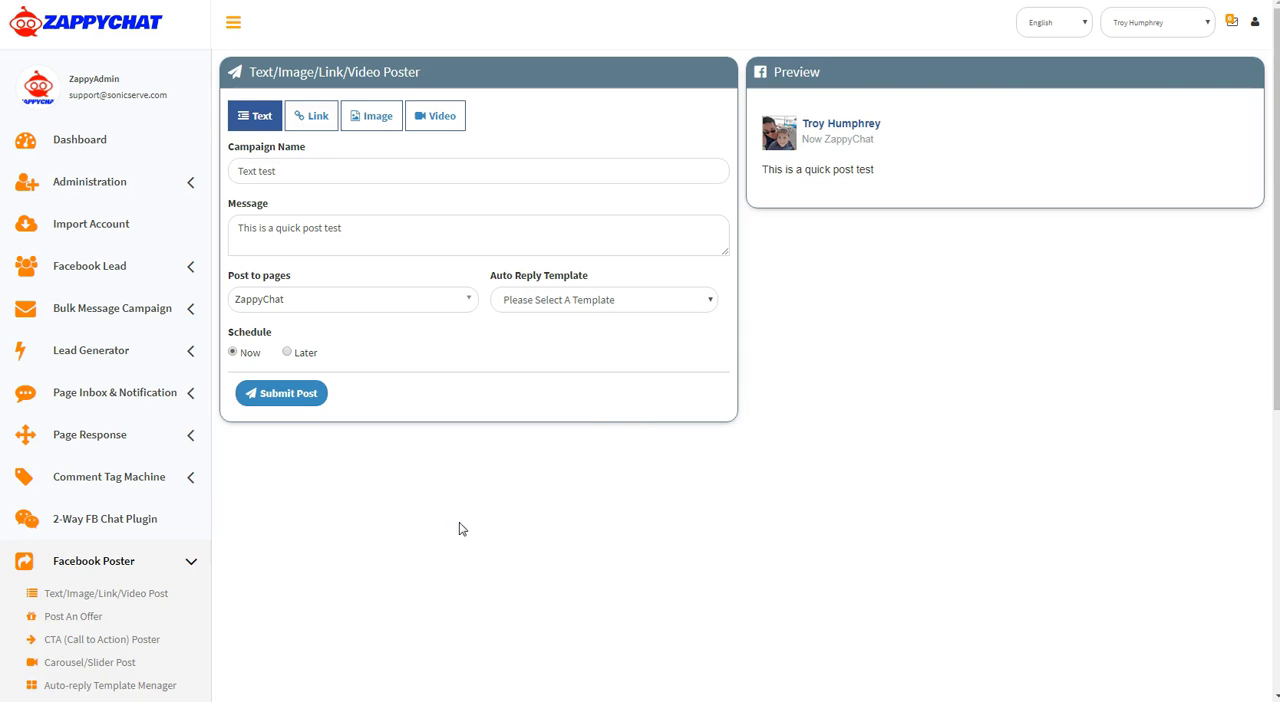
{"action": "left_click", "coordinate": [316, 117]}
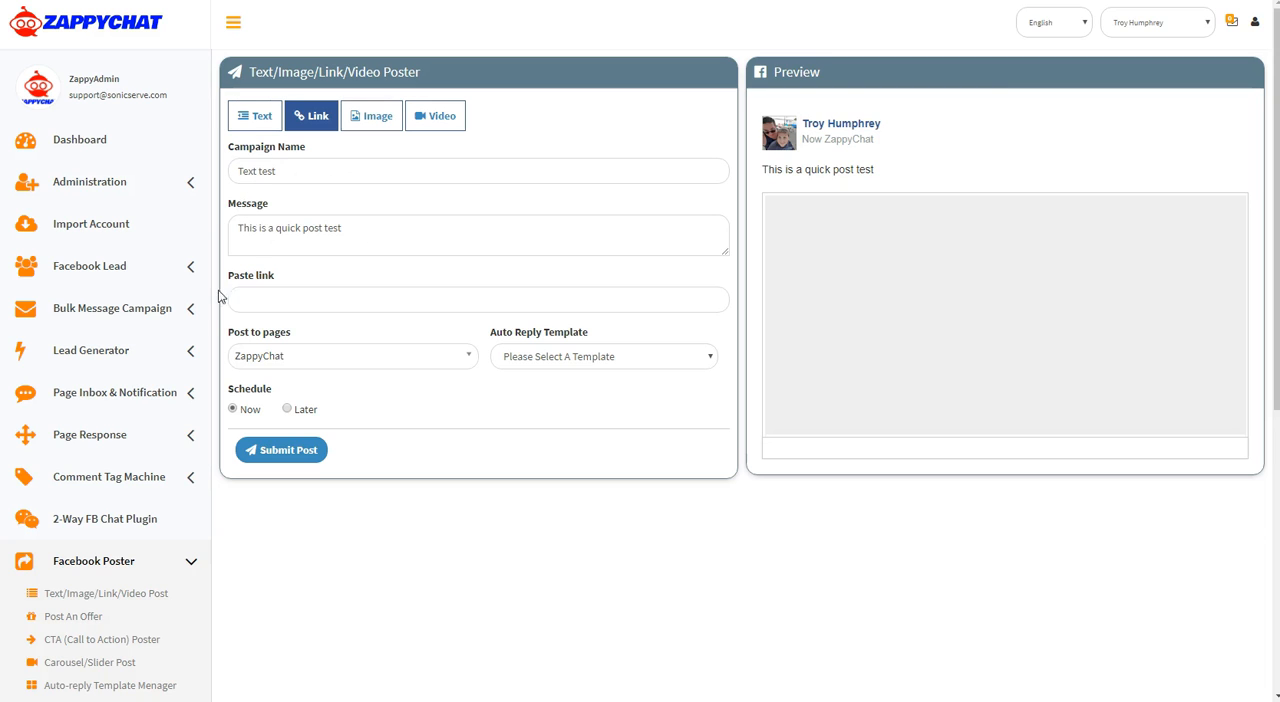
{"action": "left_click", "coordinate": [310, 298]}
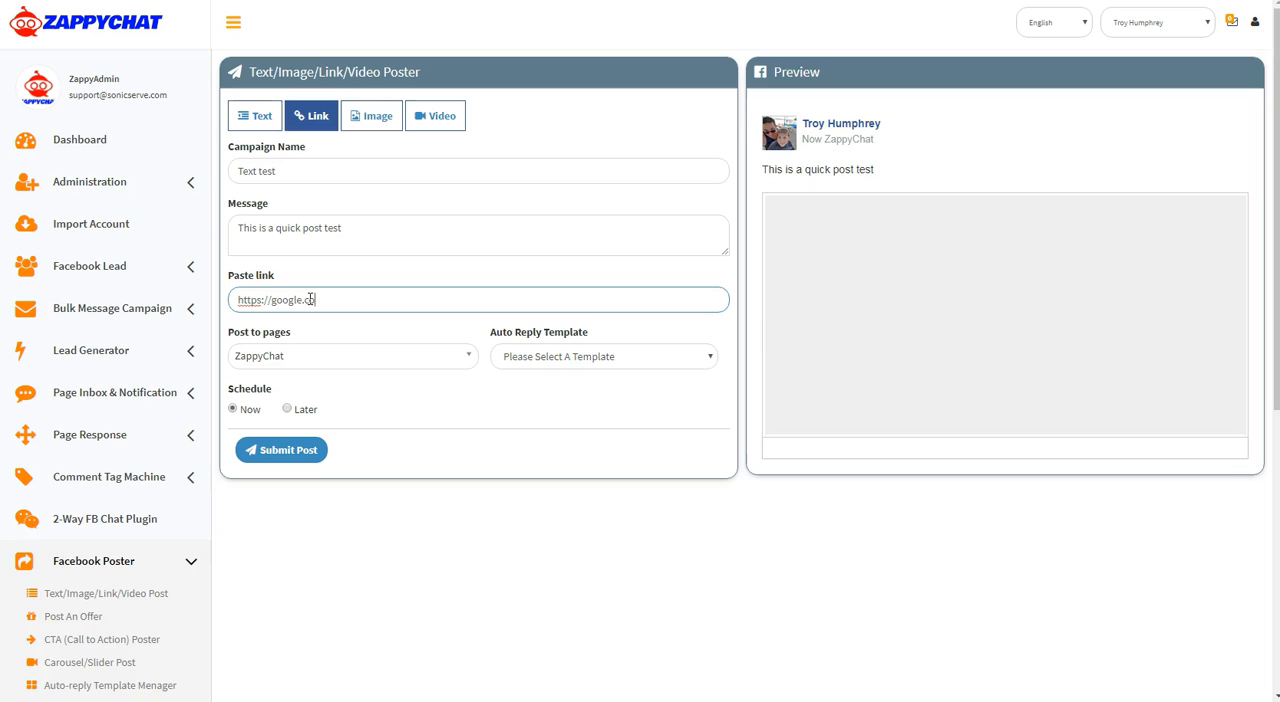
{"action": "left_click", "coordinate": [469, 531]}
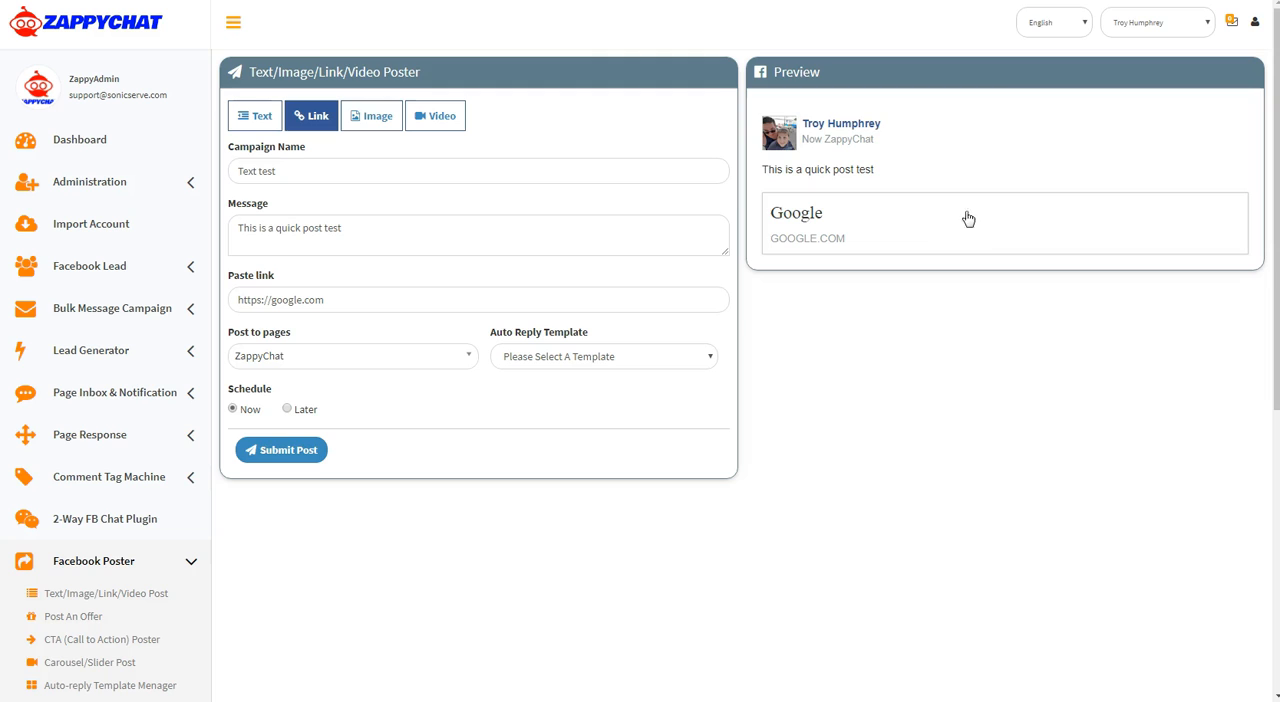
Switch the campaign to an image post and search images.google.com in a new browser tab for "messenger bot"
{"action": "left_click", "coordinate": [368, 118]}
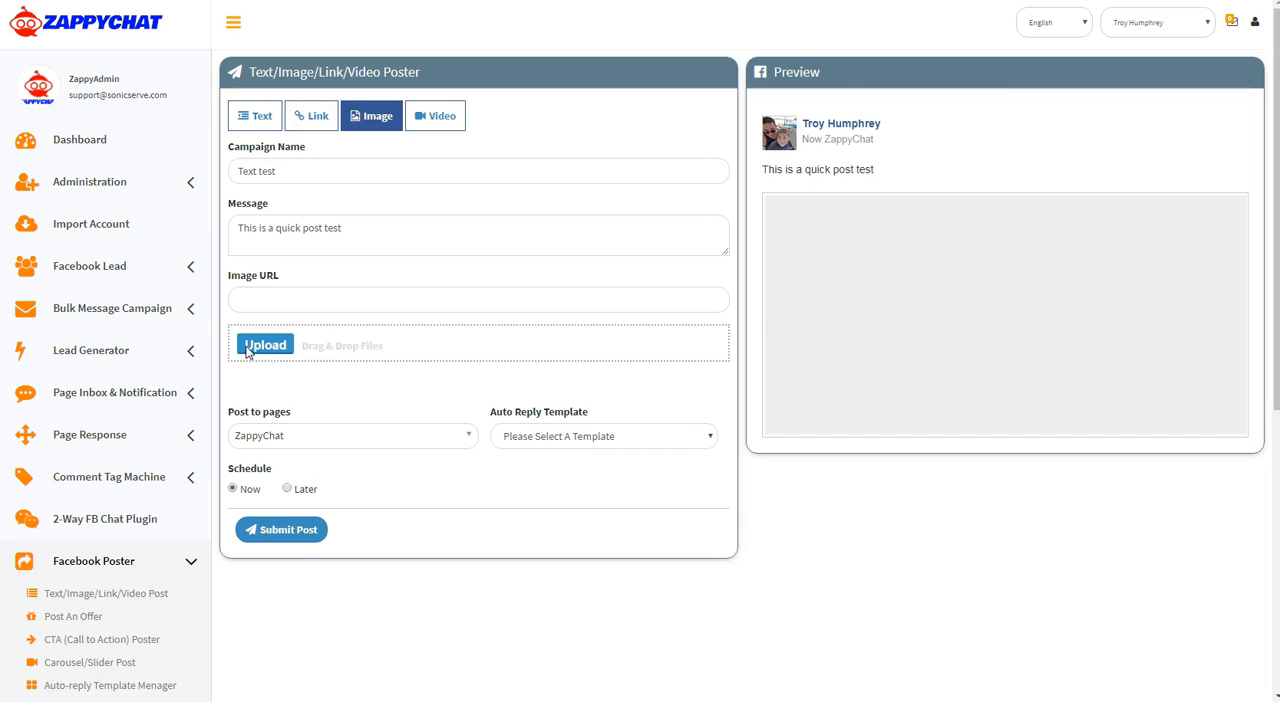
{"action": "left_click", "coordinate": [270, 298]}
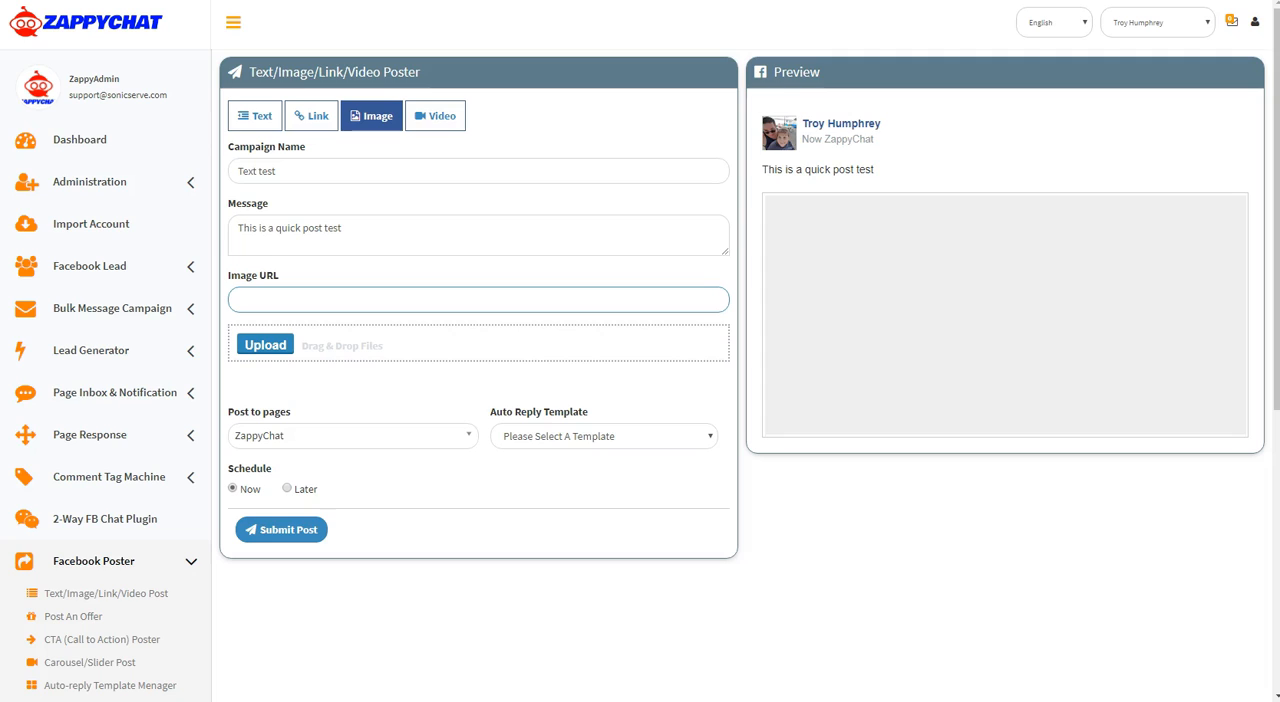
{"action": "key", "text": "ctrl+t"}
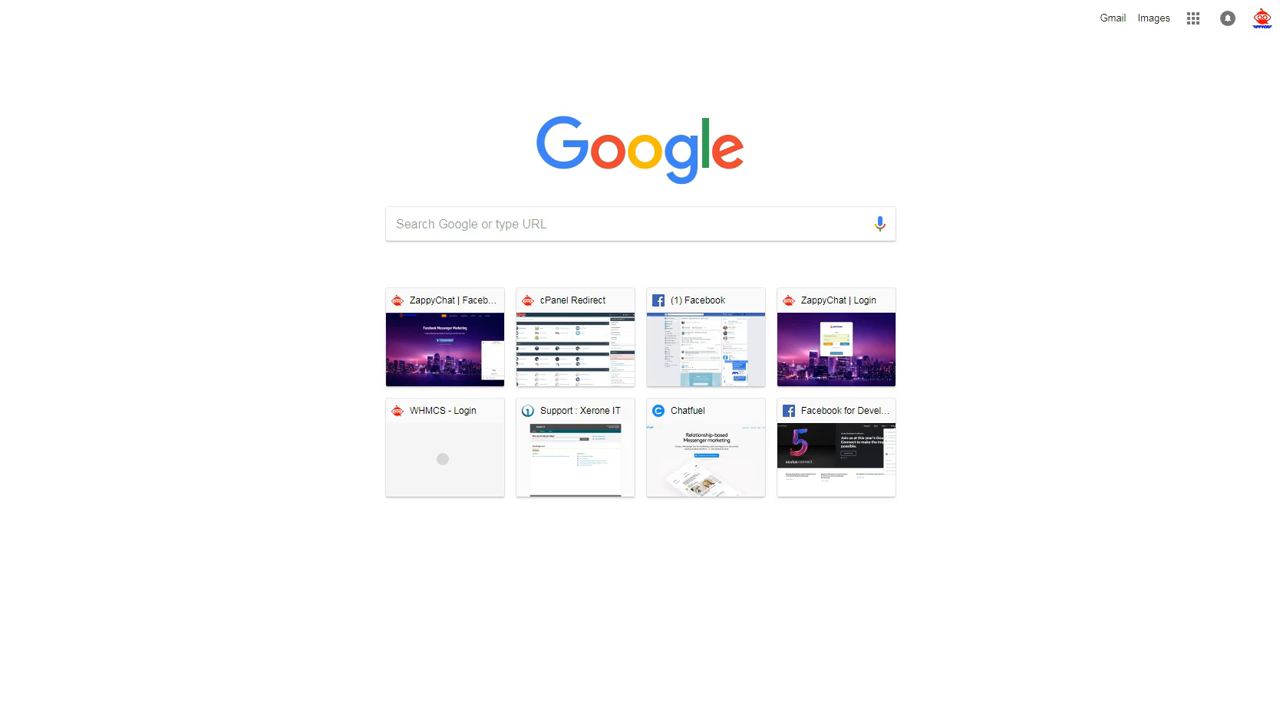
{"action": "type", "text": "images.google"}
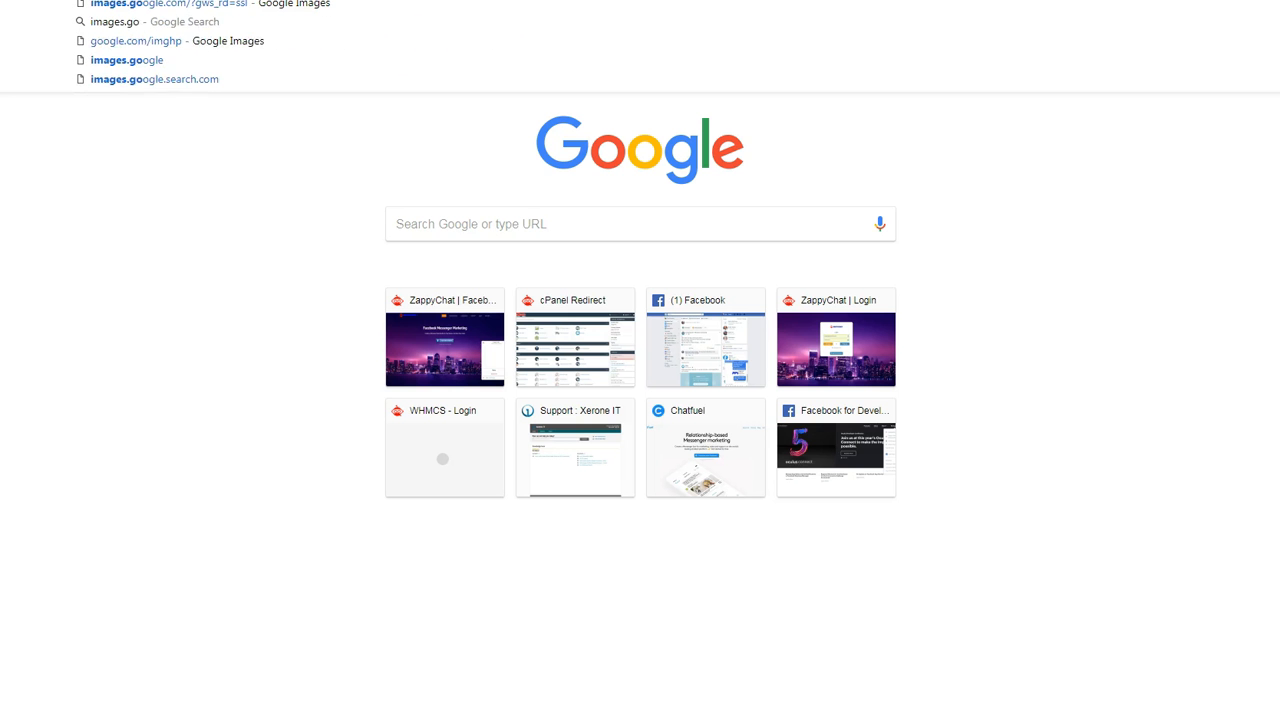
{"action": "type", "text": ".com"}
{"action": "key", "text": "Return"}
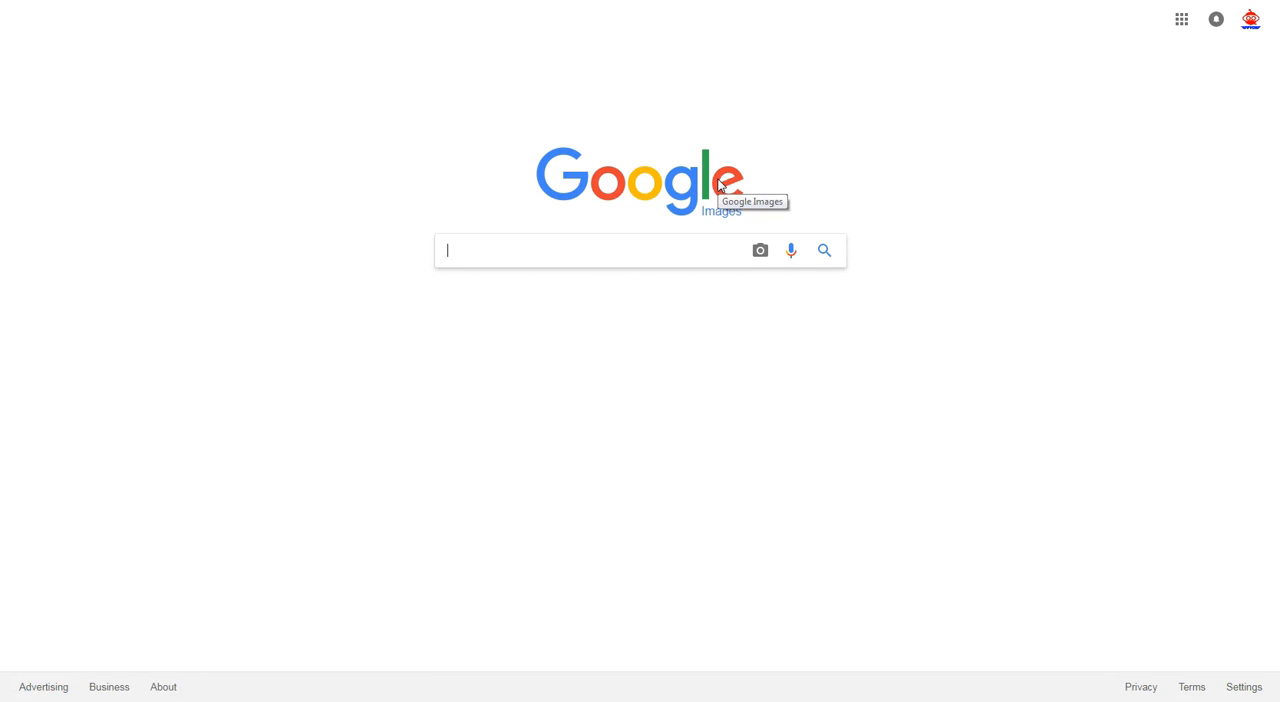
{"action": "type", "text": "mess"}
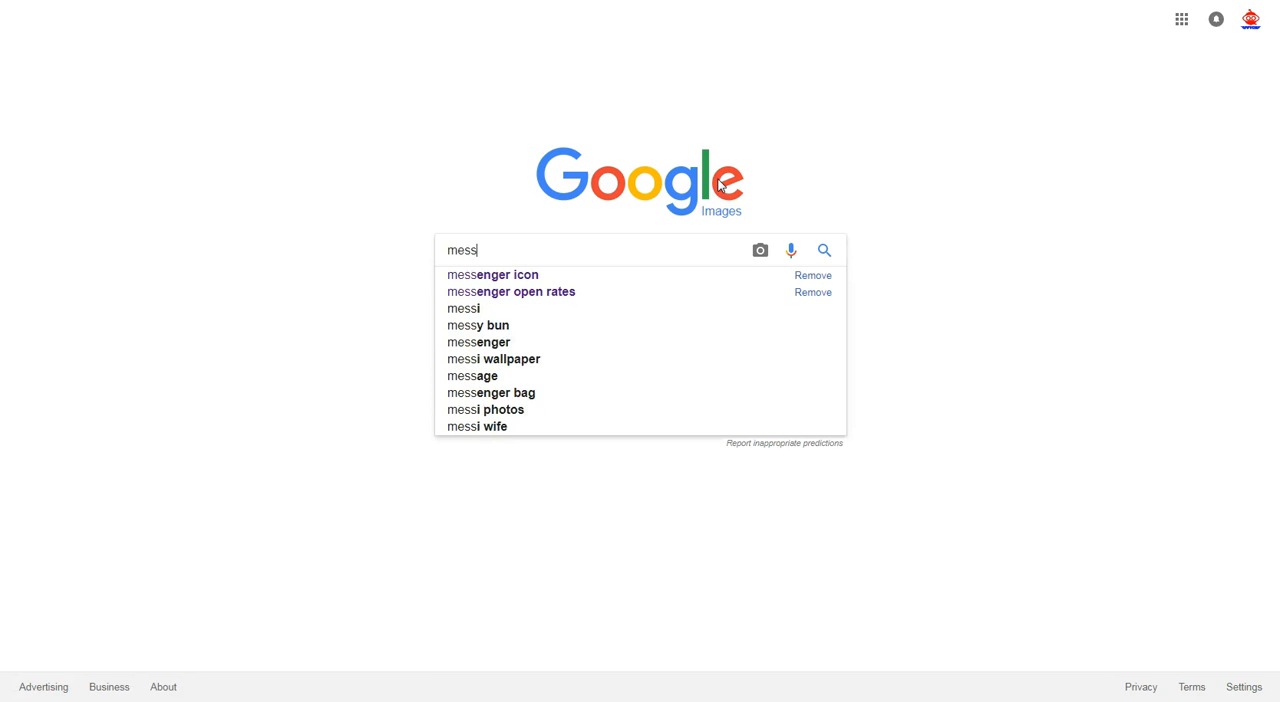
{"action": "type", "text": "enger bot"}
{"action": "key", "text": "Return"}
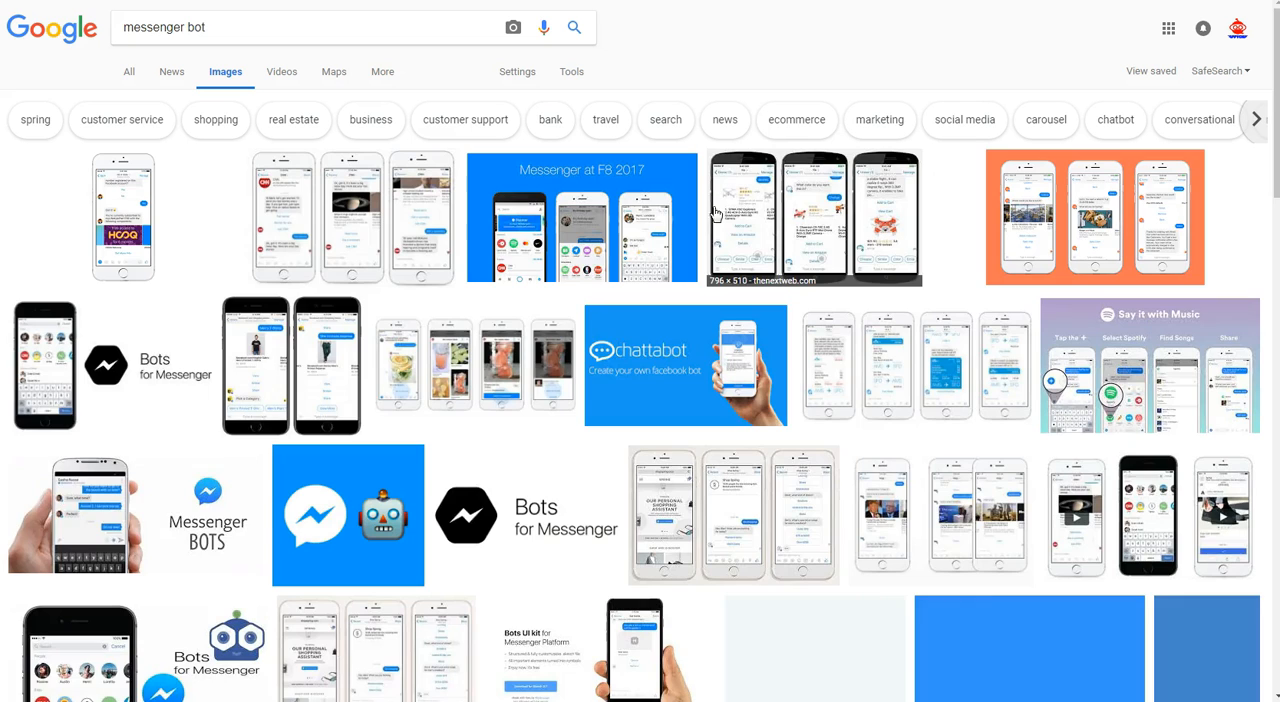
Copy the image address of the "Messenger at F8 2017" picture and paste it as the ZappyChat post's image URL
{"action": "left_click", "coordinate": [560, 218]}
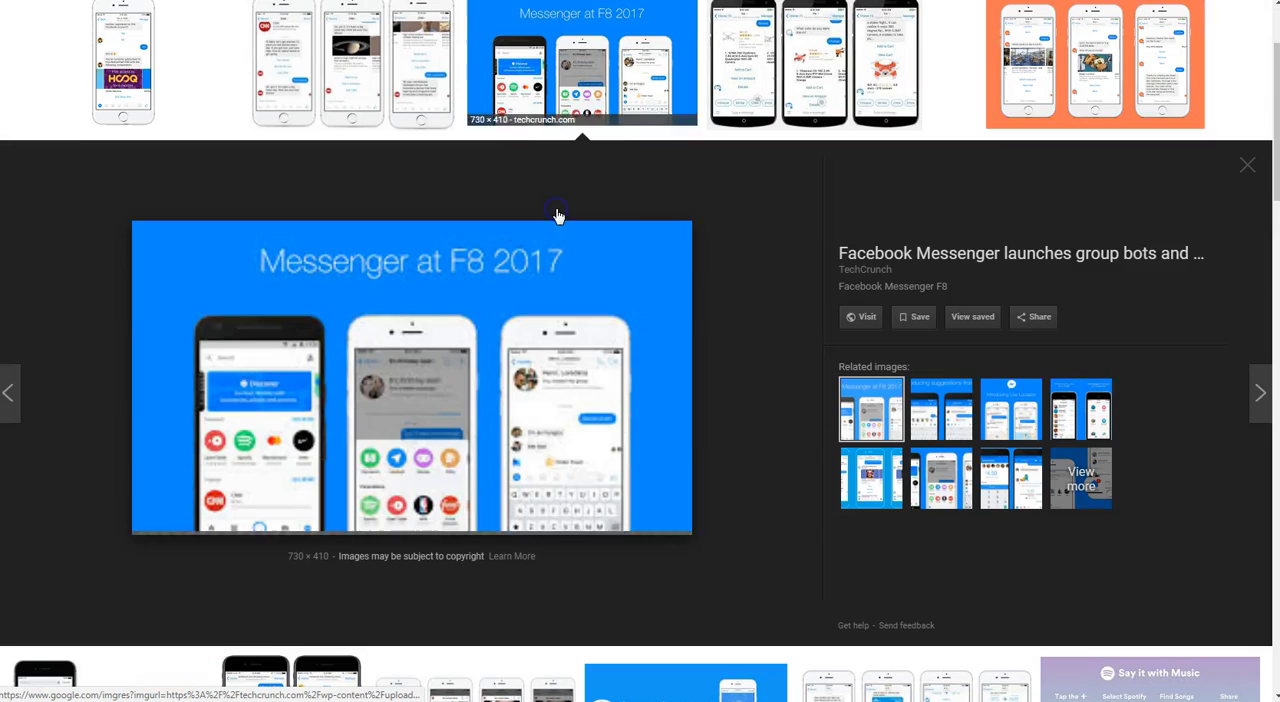
{"action": "right_click", "coordinate": [323, 327]}
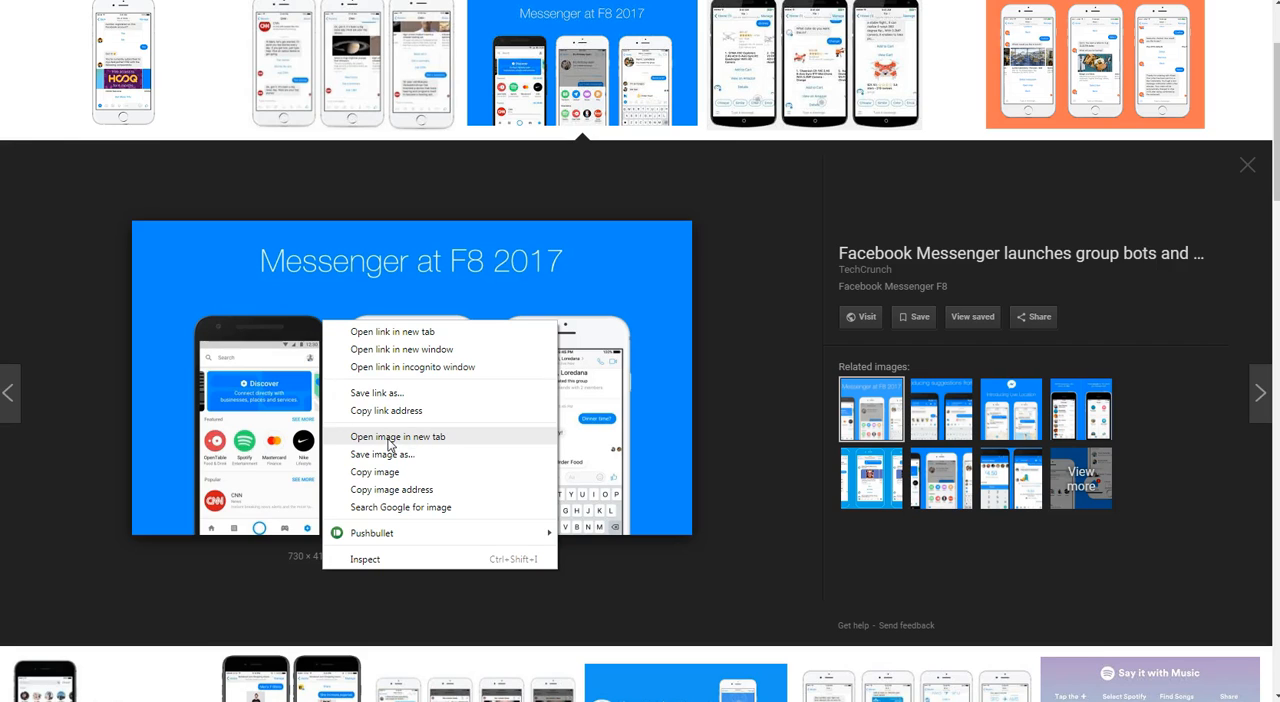
{"action": "left_click", "coordinate": [357, 490]}
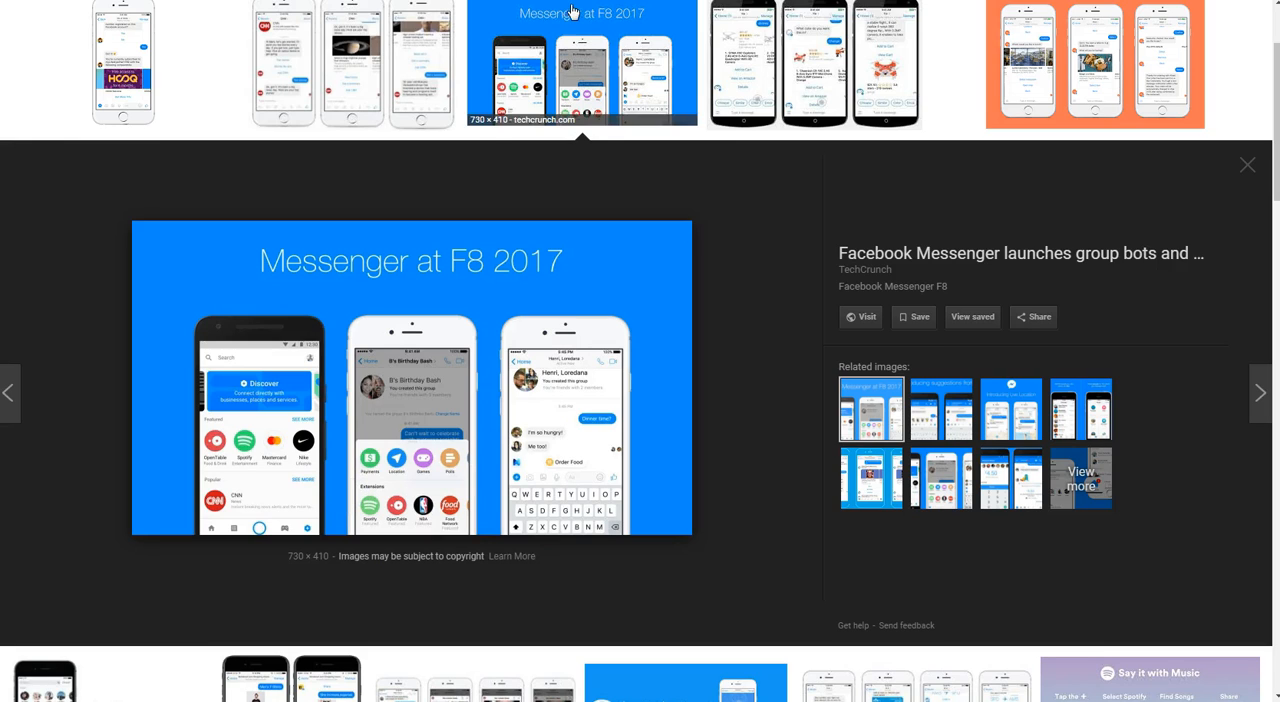
{"action": "left_click", "coordinate": [232, 1]}
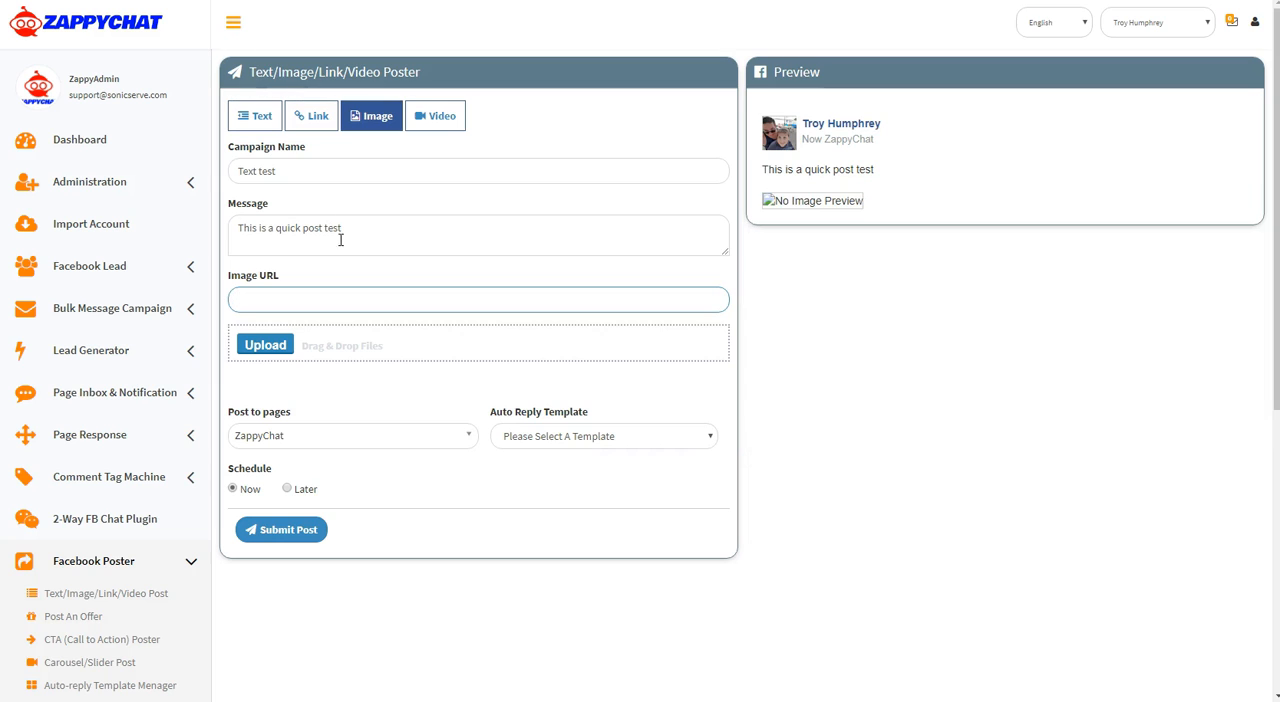
{"action": "key", "text": "ctrl+v"}
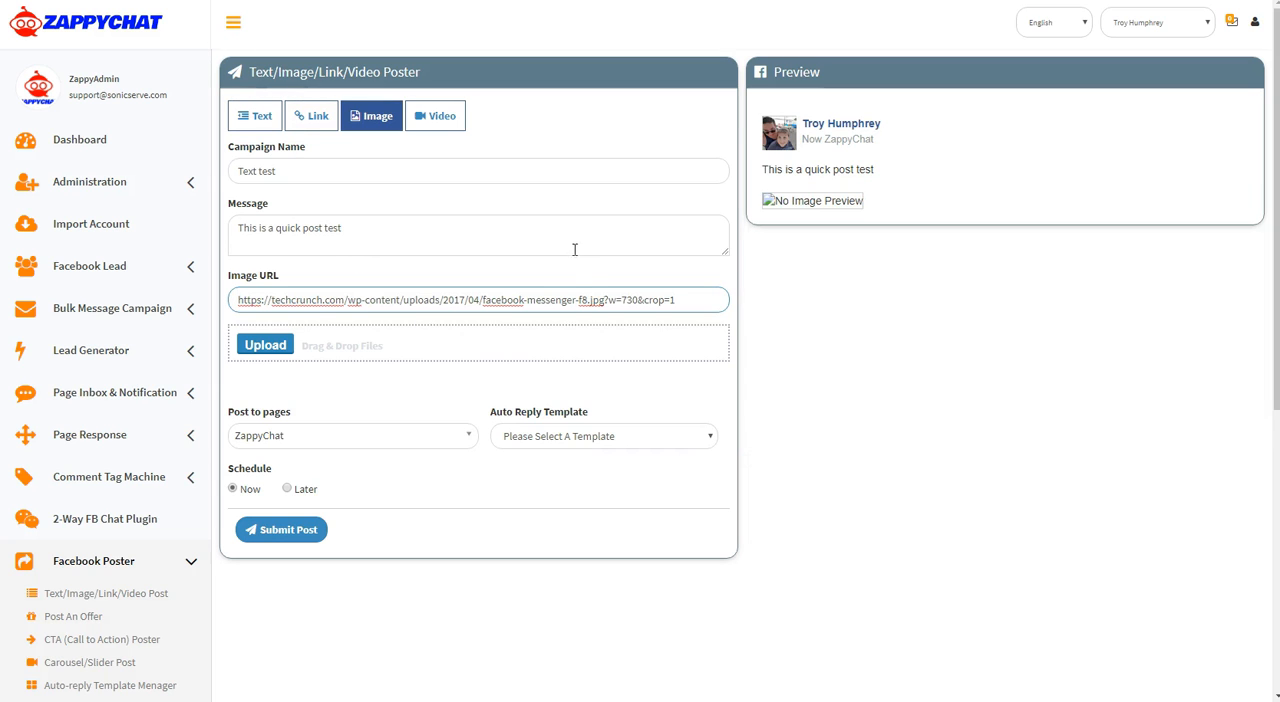
{"action": "left_click", "coordinate": [816, 458]}
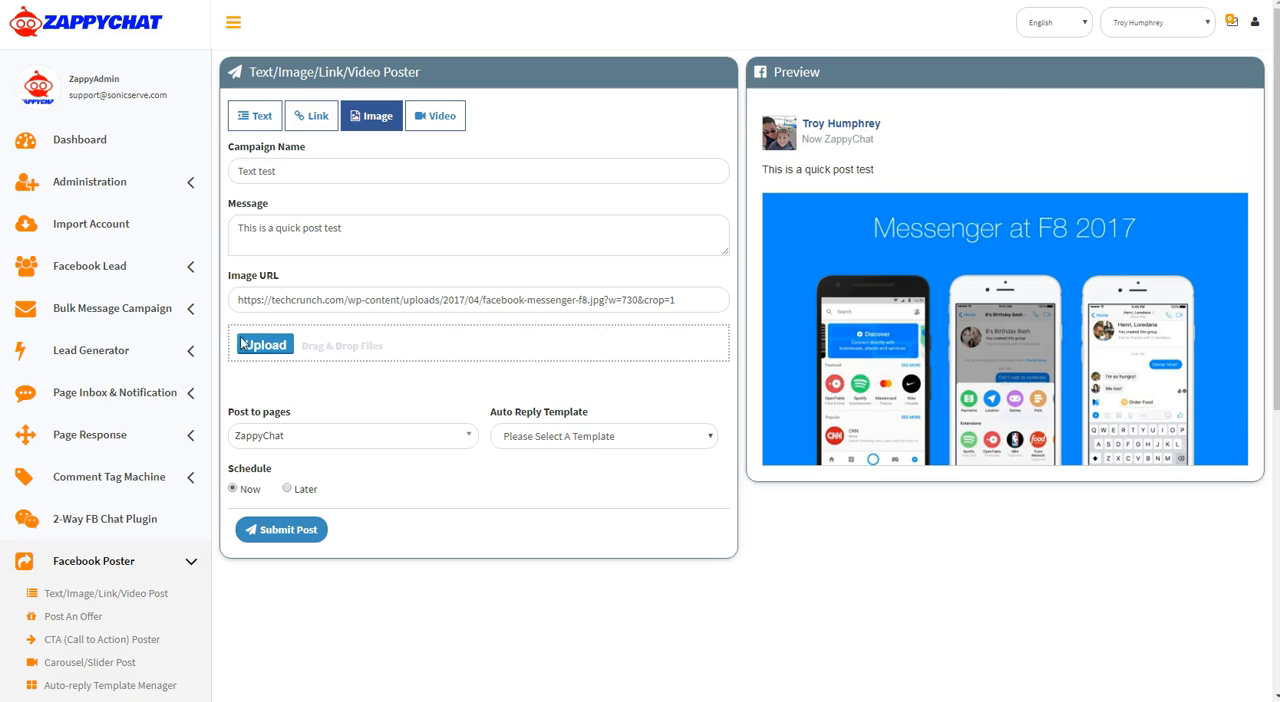
Switch the campaign to a video post and open youtube.com in the browser tab with the Google Images results
{"action": "left_click", "coordinate": [655, 620]}
{"action": "left_click", "coordinate": [445, 121]}
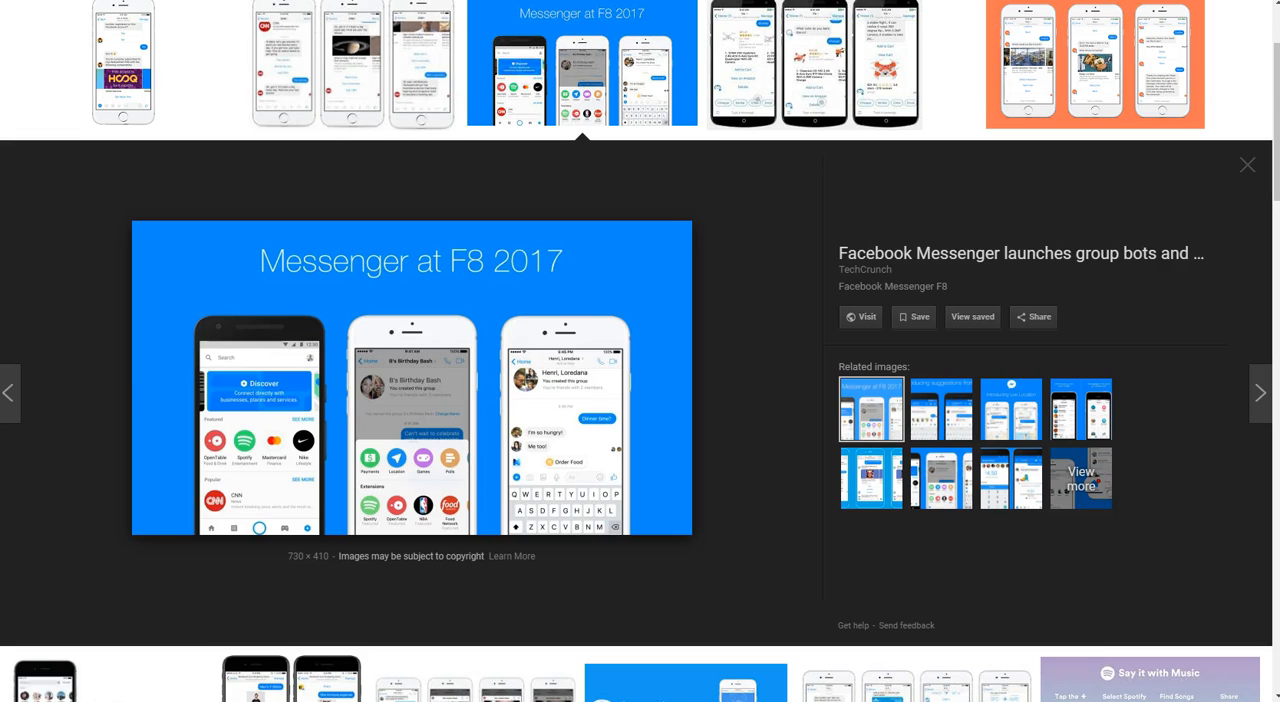
{"action": "type", "text": "youtube."}
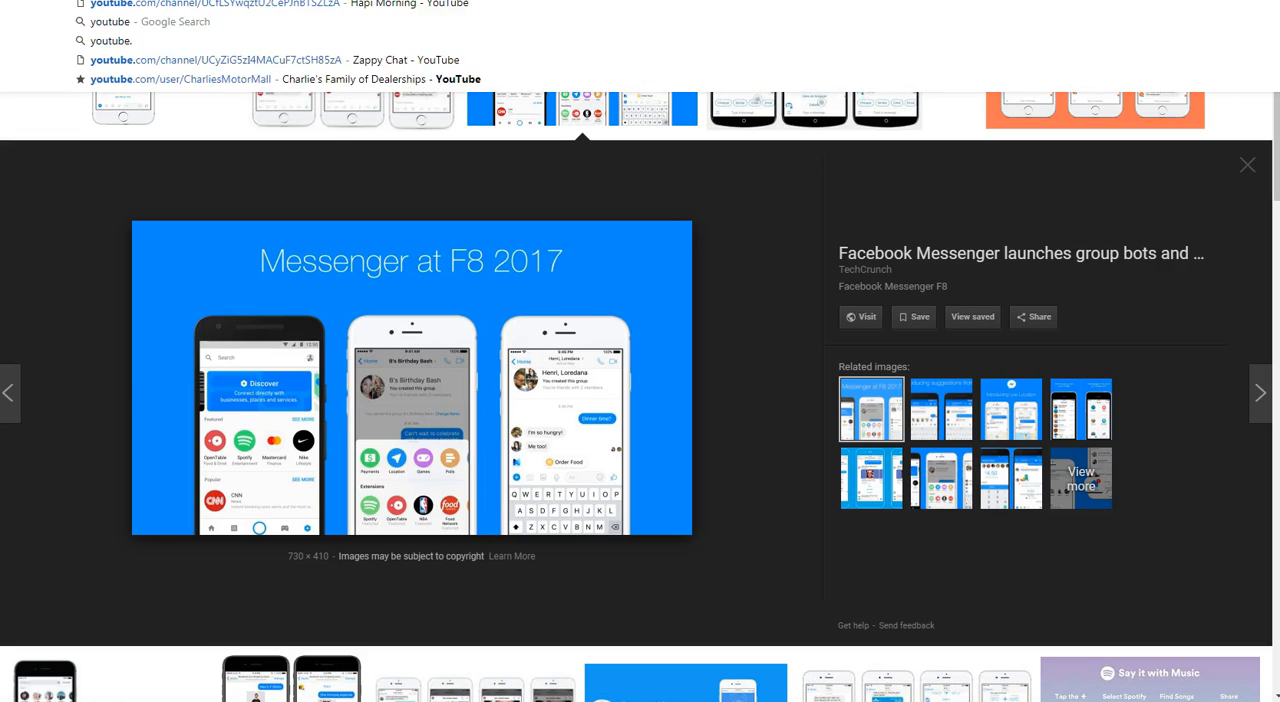
{"action": "type", "text": "com"}
{"action": "key", "text": "Return"}
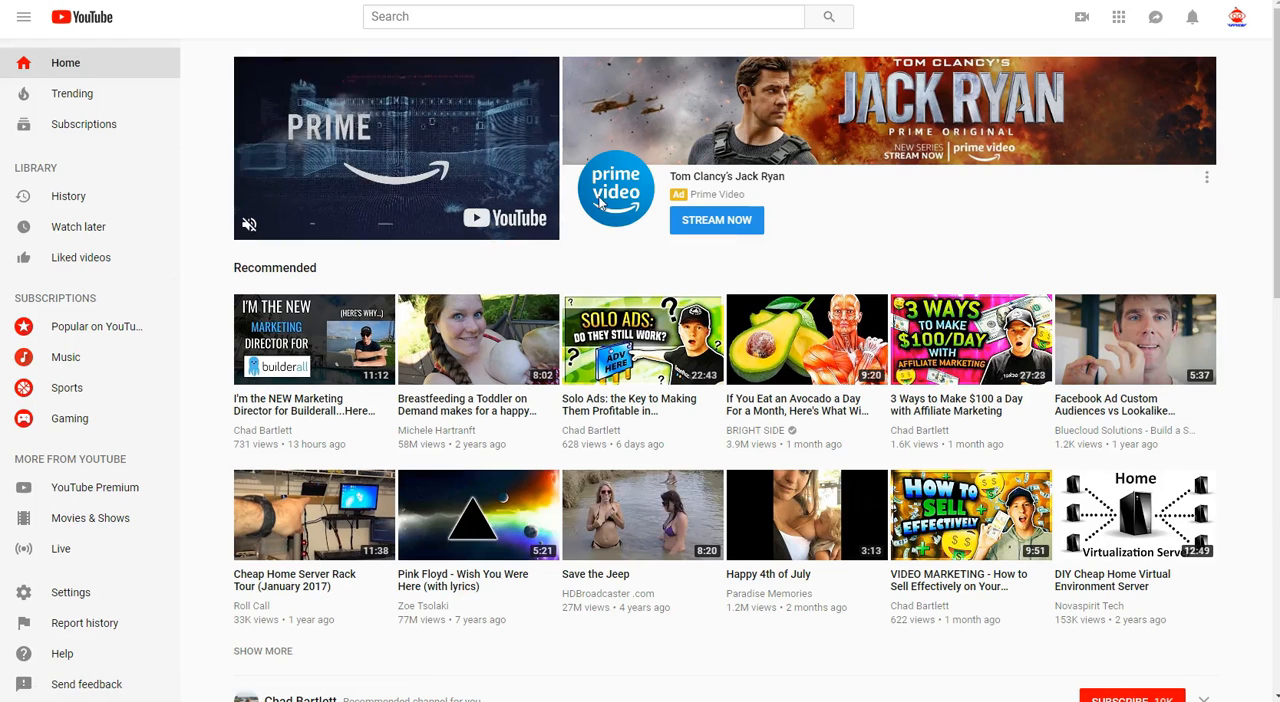
Open the YouTube video "I'm the NEW Marketing Director for Builderall...Here is Why?", pause playback and copy its page address
{"action": "left_click", "coordinate": [297, 345]}
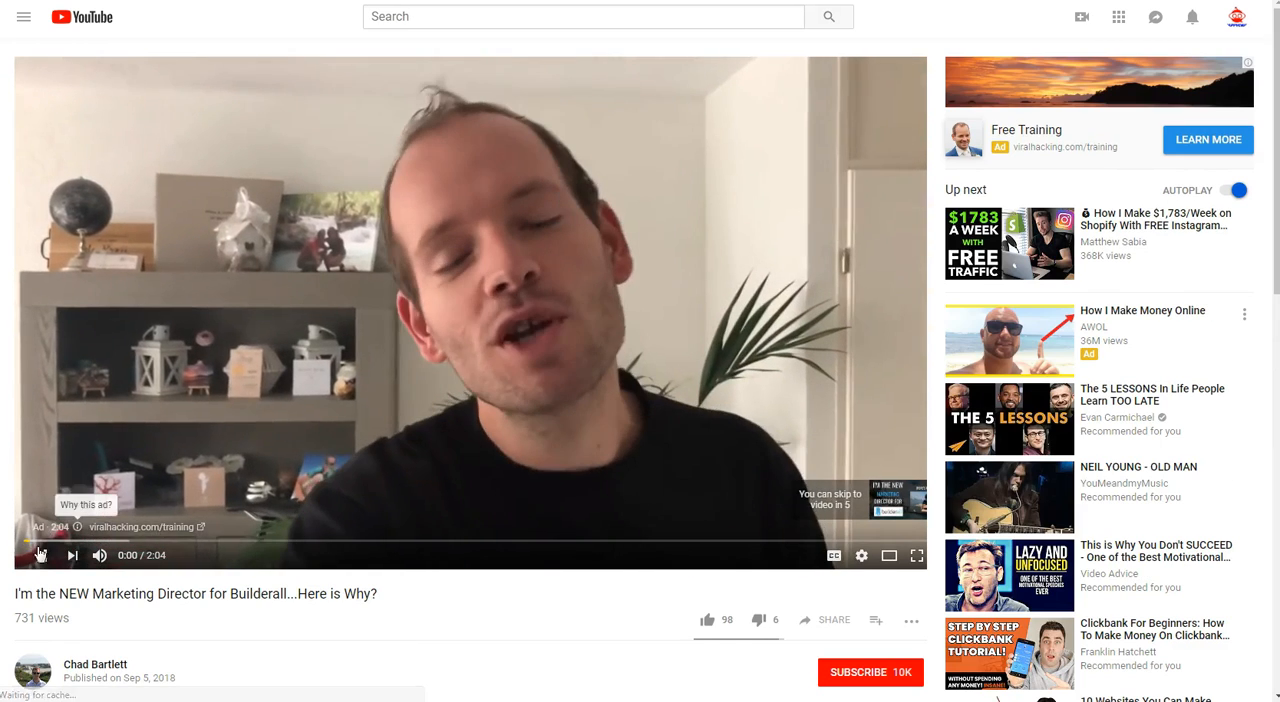
{"action": "left_click", "coordinate": [41, 556]}
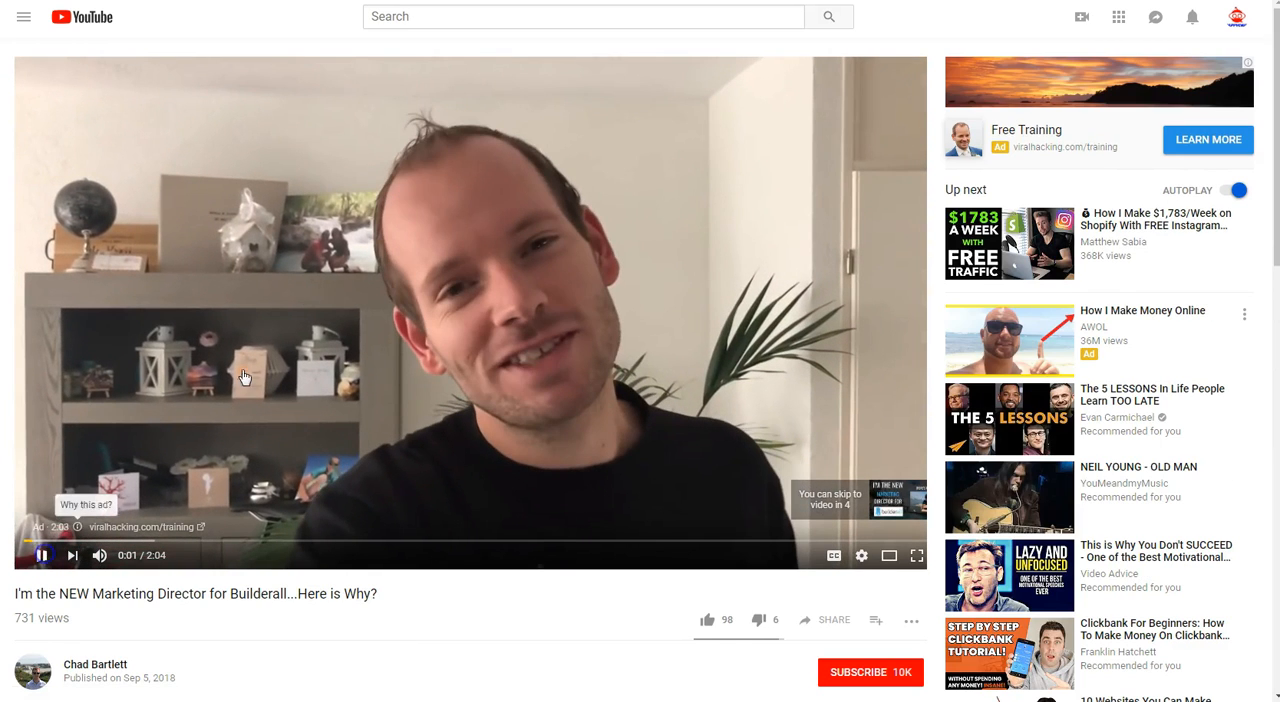
{"action": "right_click", "coordinate": [393, 0]}
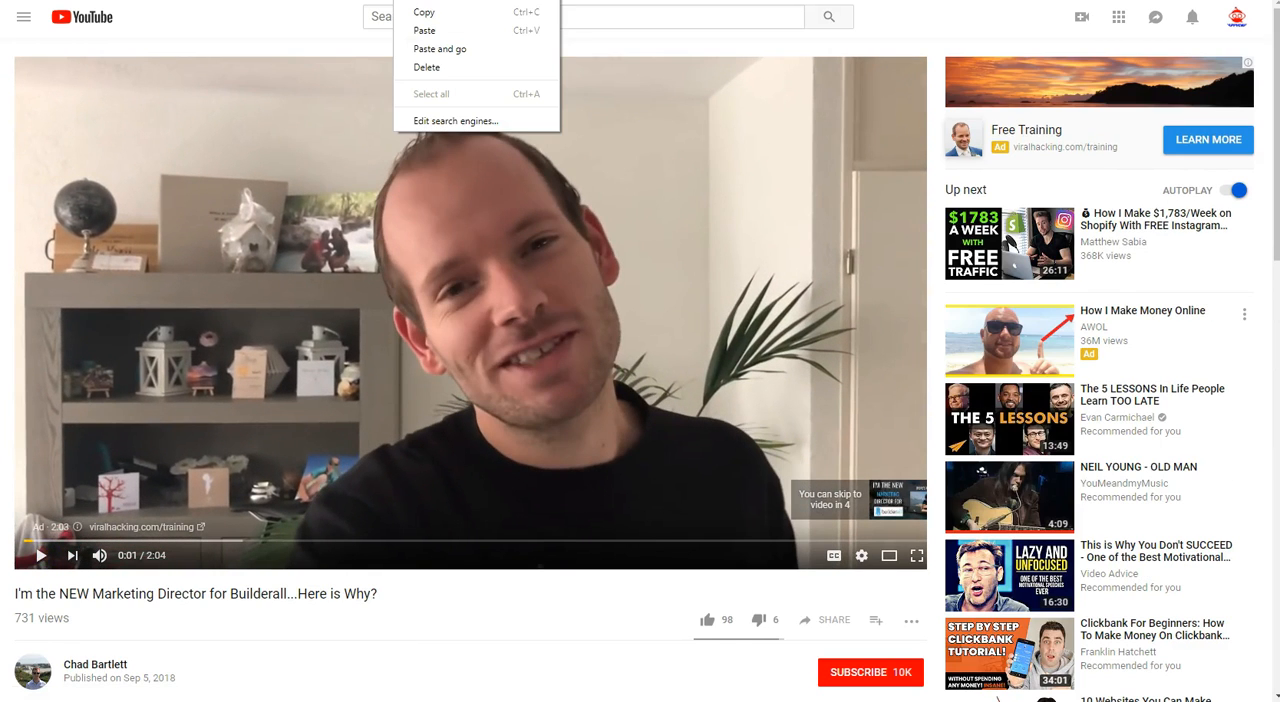
{"action": "left_click", "coordinate": [428, 13]}
Switch back to ZappyChat and paste the copied YouTube address as the post's video URL
{"action": "left_click", "coordinate": [235, 0]}
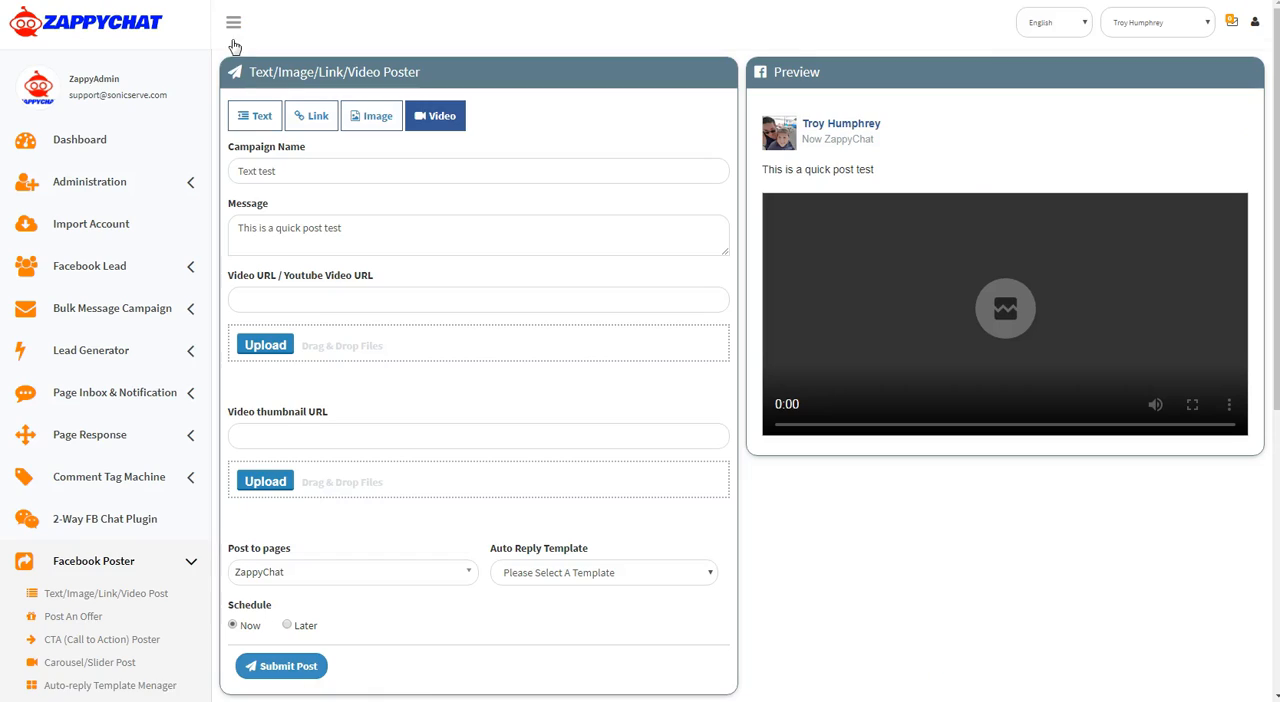
{"action": "left_click", "coordinate": [320, 303]}
{"action": "right_click", "coordinate": [320, 303]}
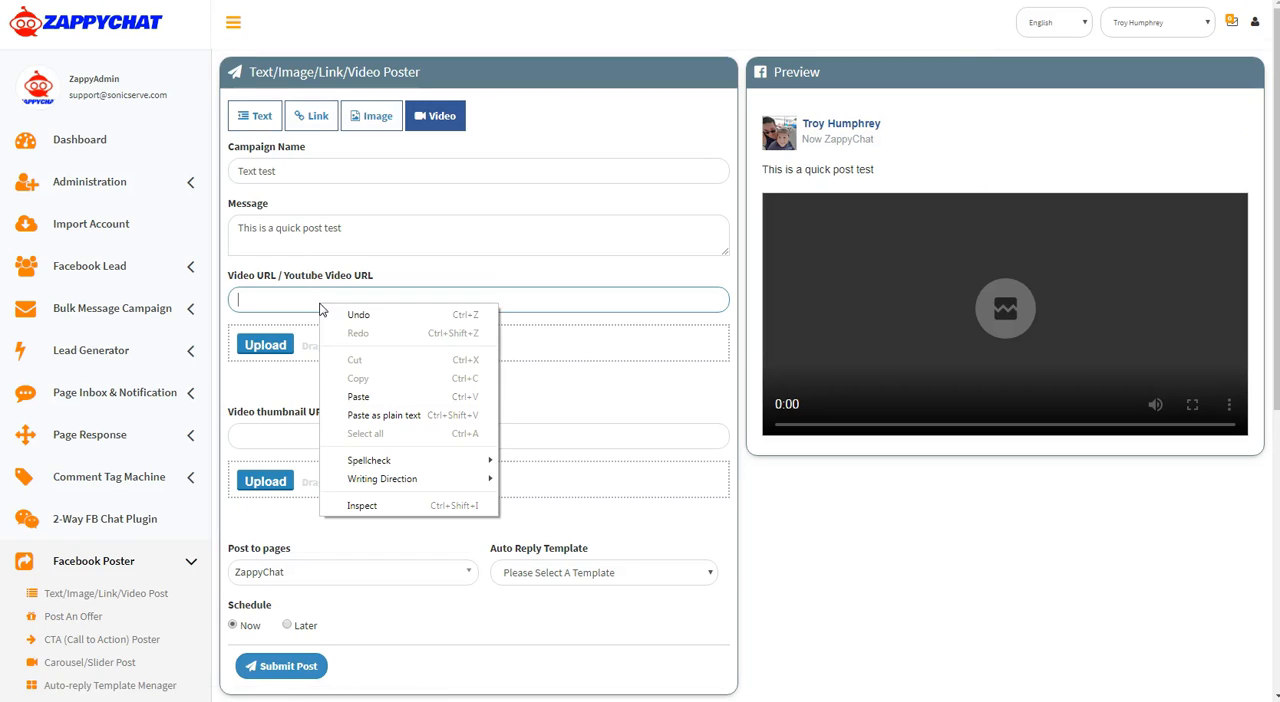
{"action": "left_click", "coordinate": [358, 397]}
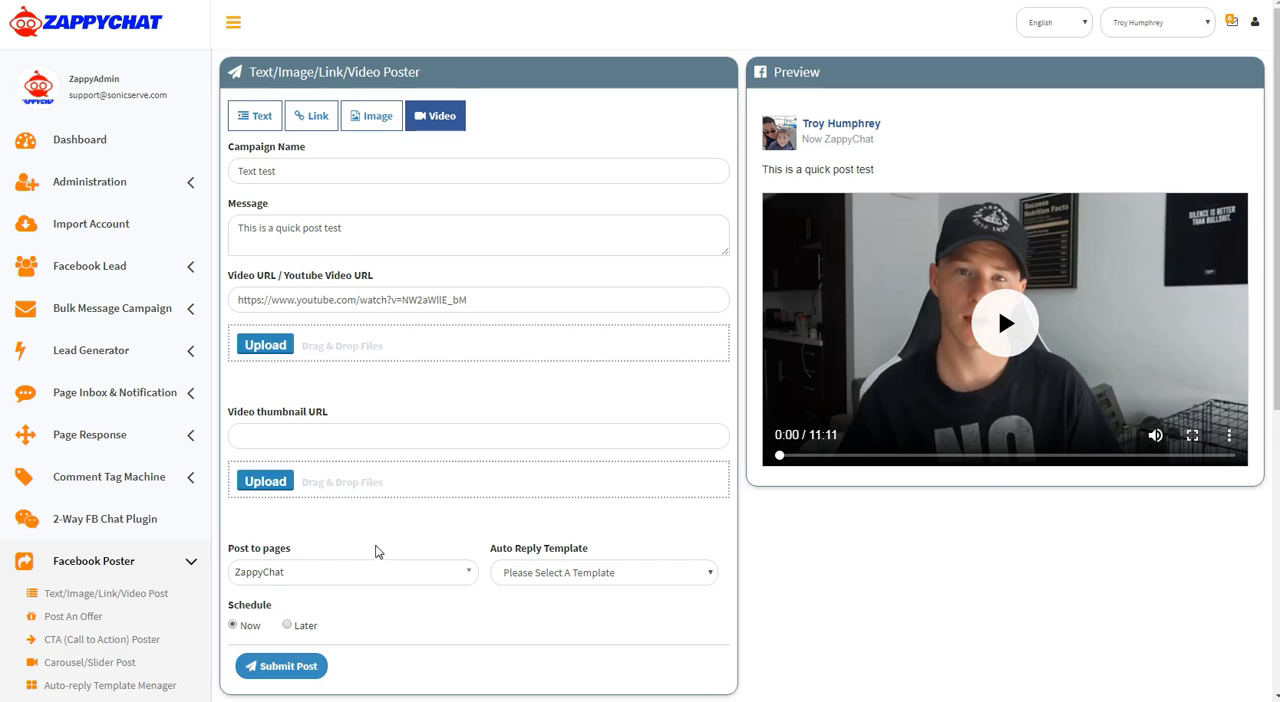
Review the auto reply templates offered for the video post without selecting one
{"action": "scroll", "coordinate": [374, 551], "scroll_direction": "down", "scroll_amount": 1}
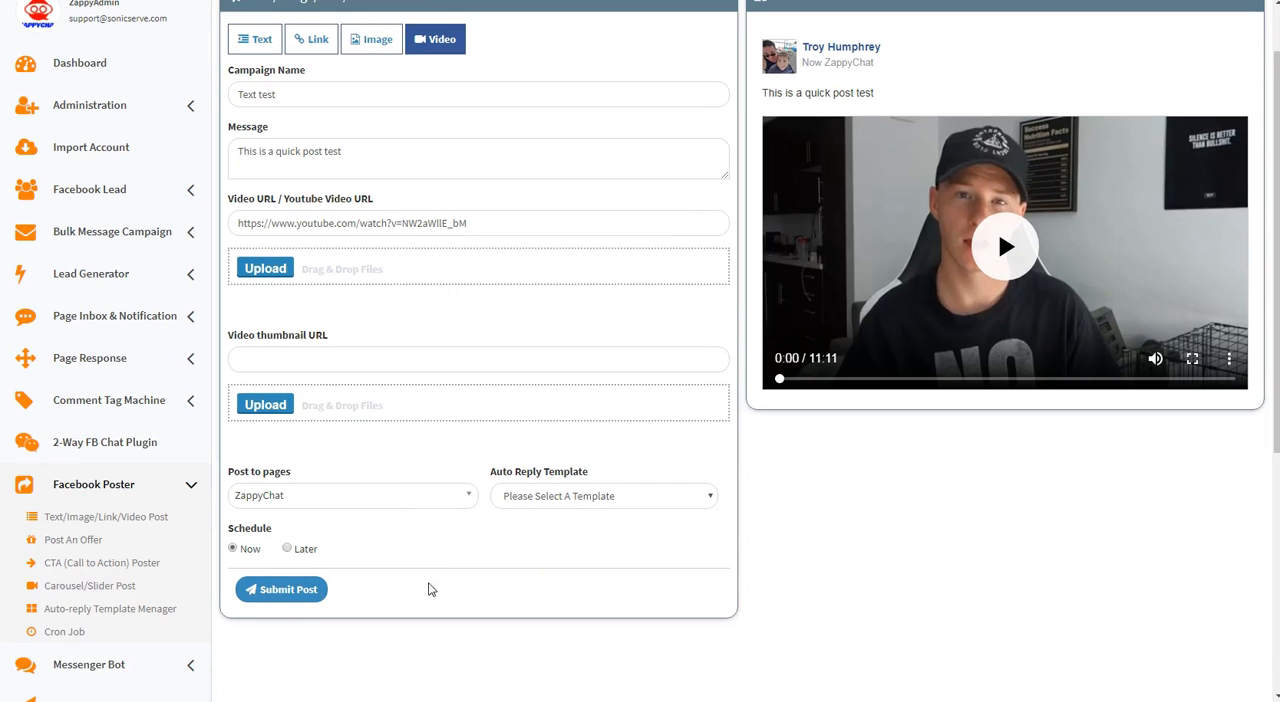
{"action": "left_click", "coordinate": [575, 497]}
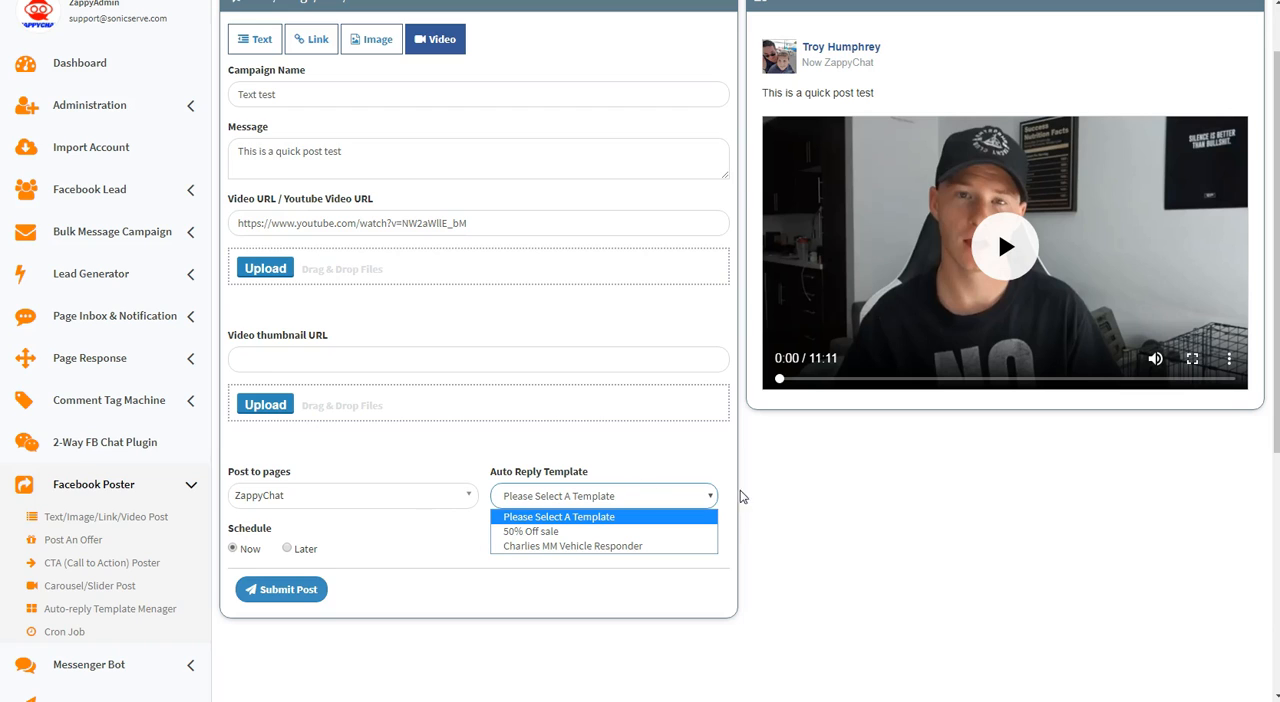
{"action": "left_click", "coordinate": [789, 532]}
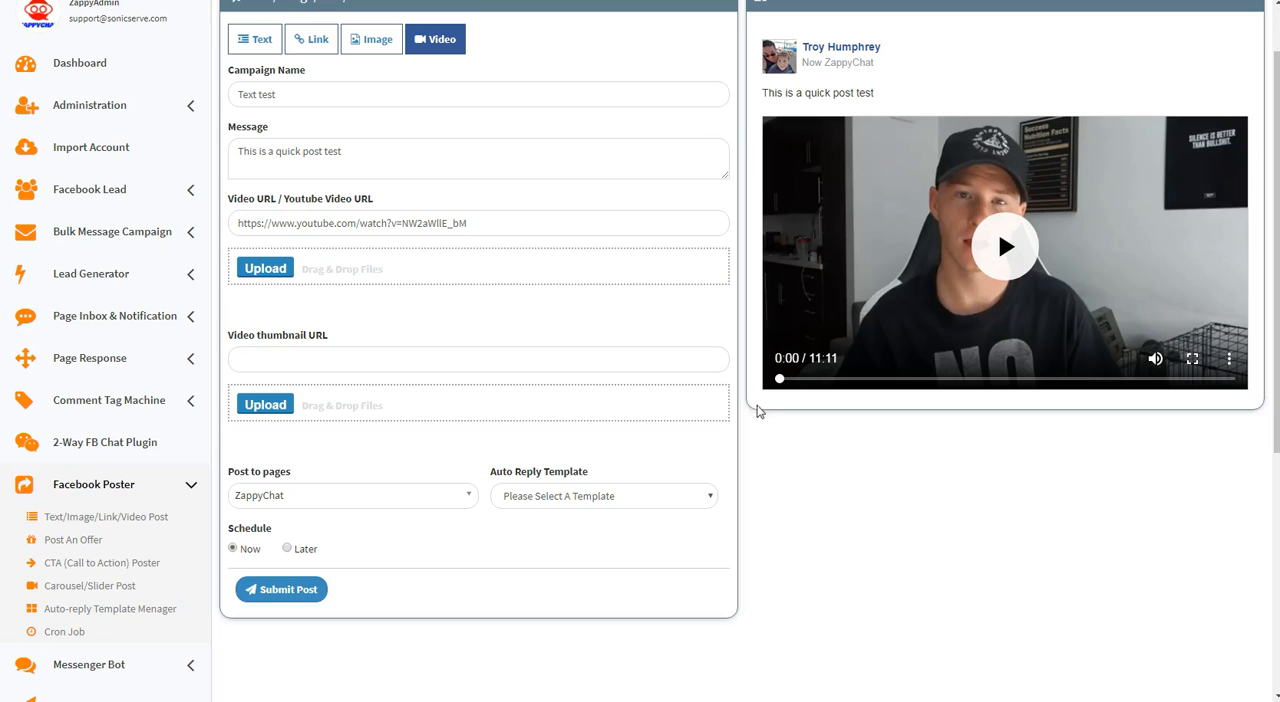
{"action": "left_click", "coordinate": [543, 505]}
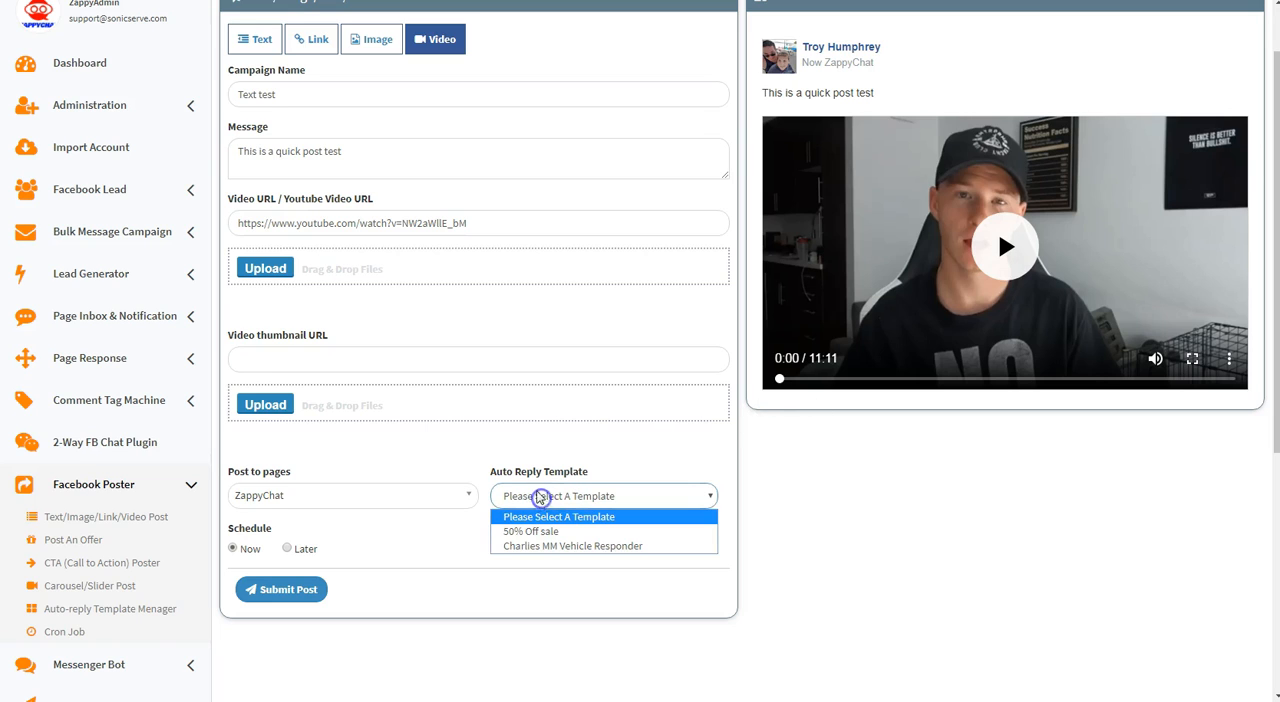
{"action": "left_click", "coordinate": [826, 508]}
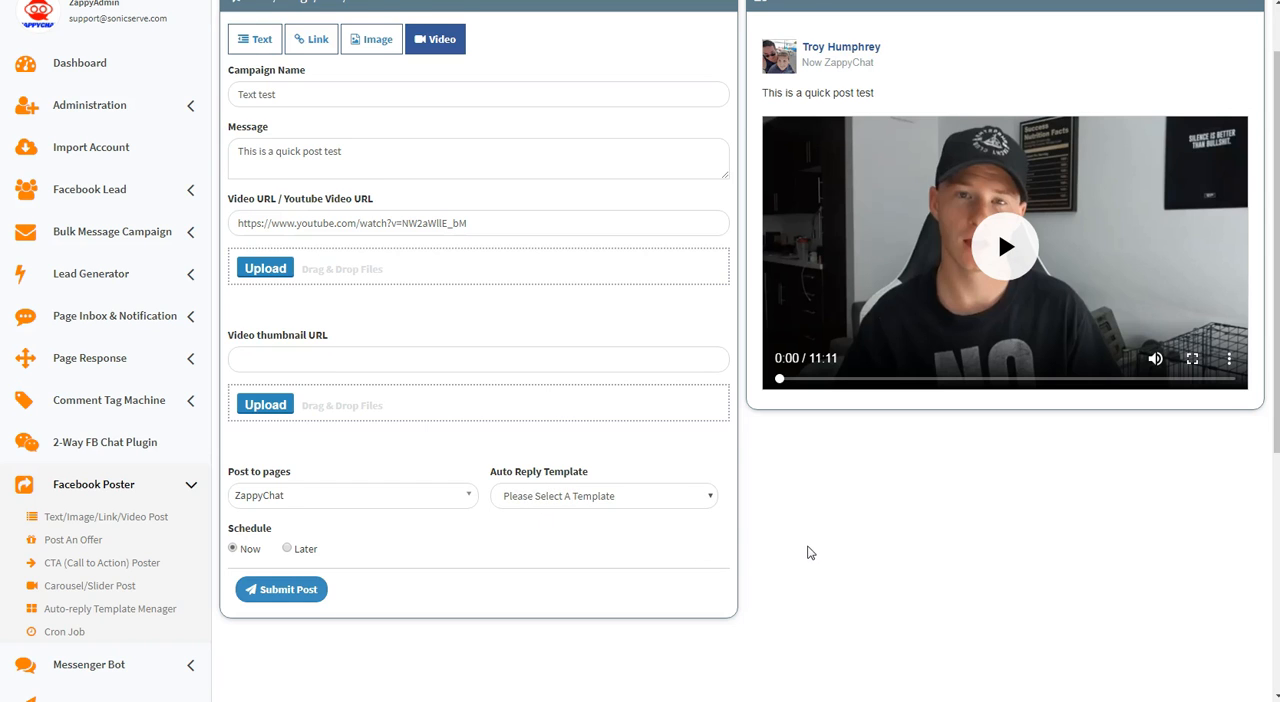
{"action": "scroll", "coordinate": [806, 552], "scroll_direction": "up", "scroll_amount": 1}
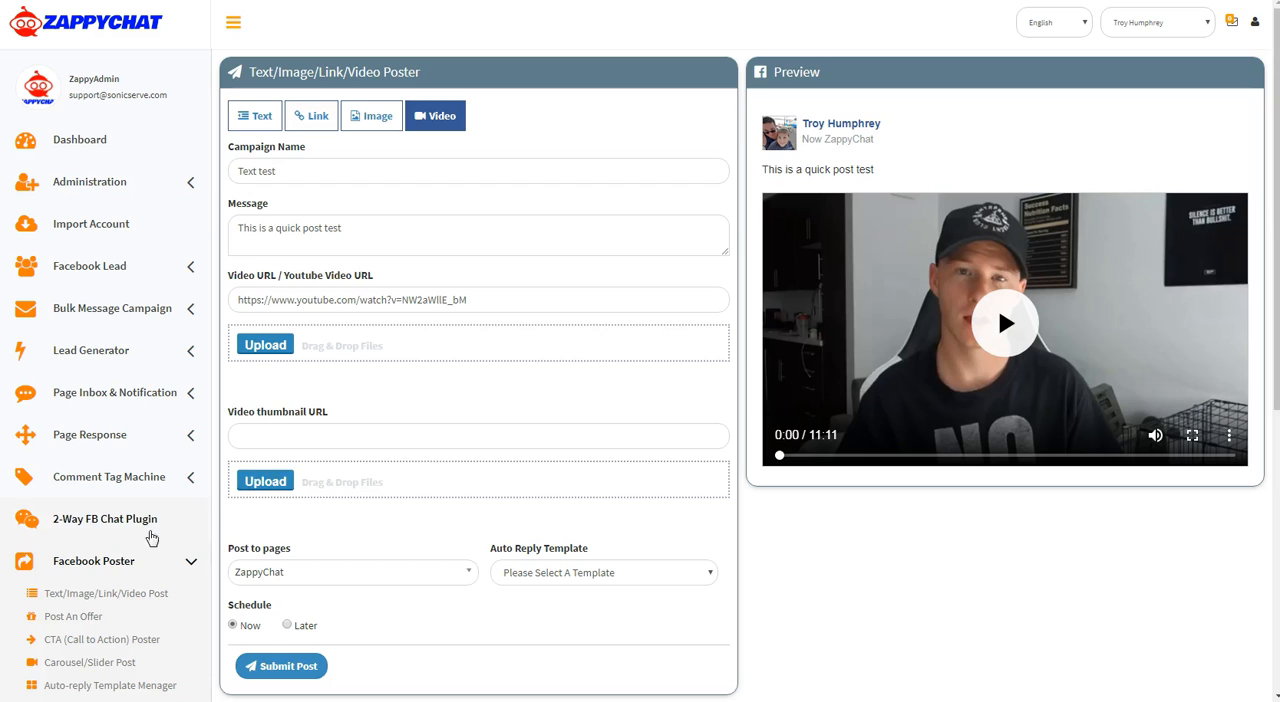